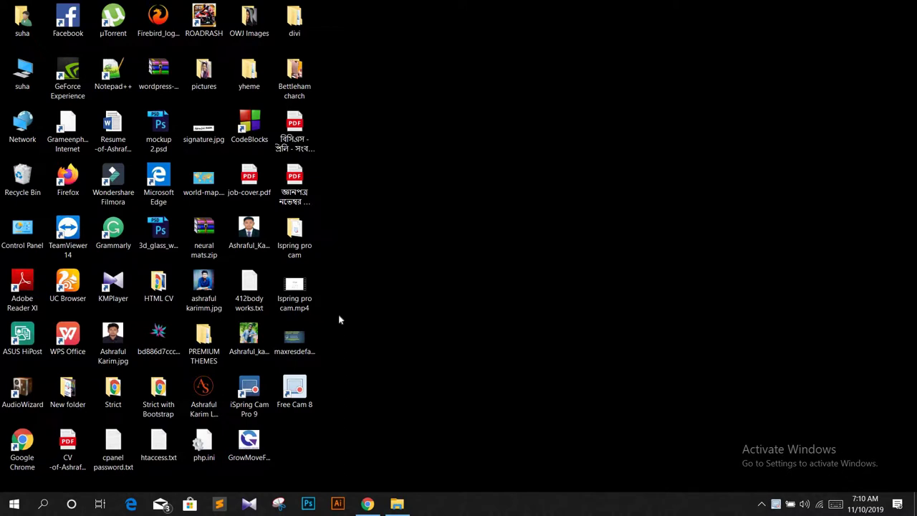
Step: Launch Google Chrome from its desktop shortcut
double_click(32, 440)
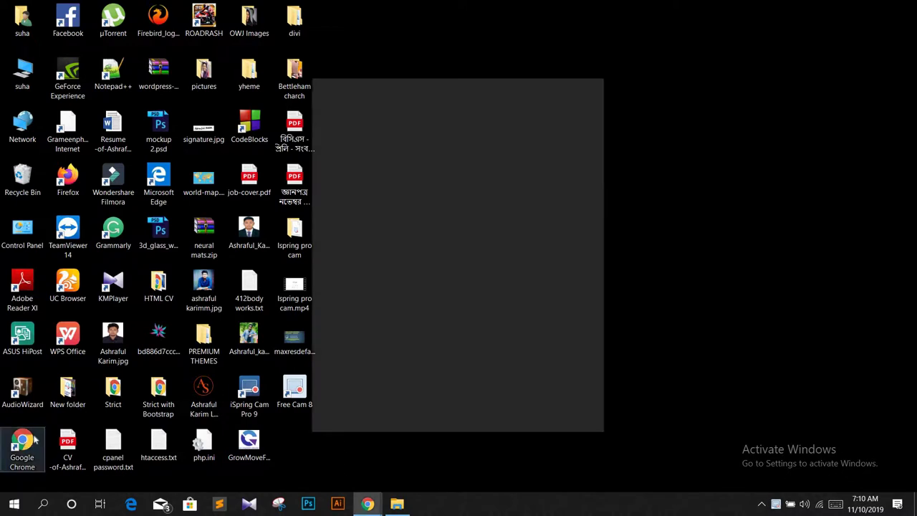
Step: Maximize the Chrome window and load facebook.com
click(563, 85)
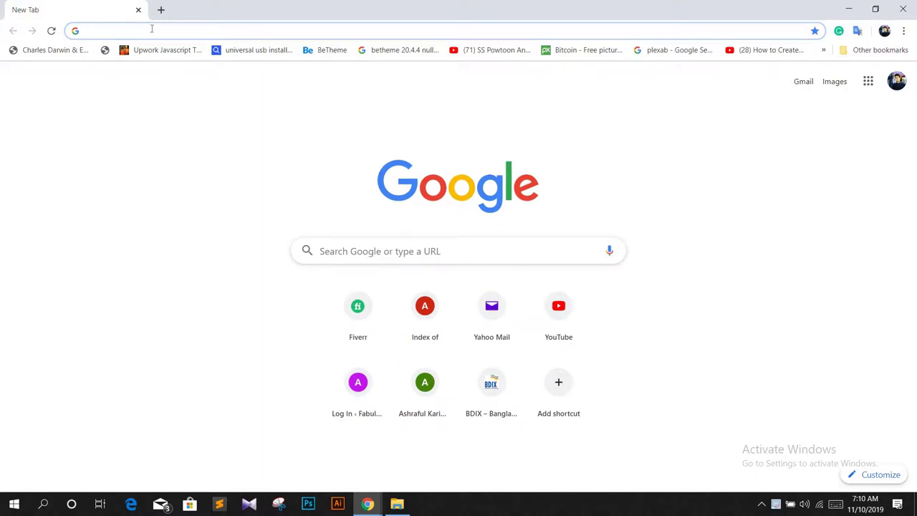
text(fac)
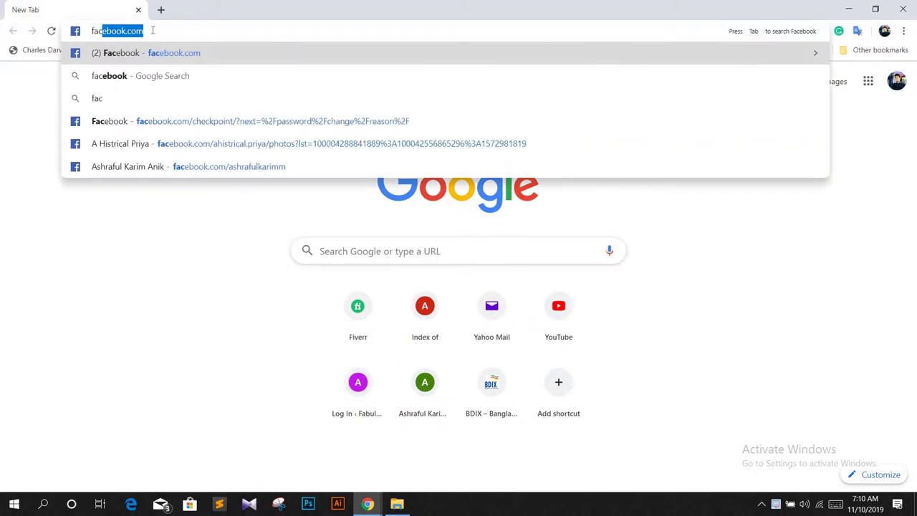
click(146, 31)
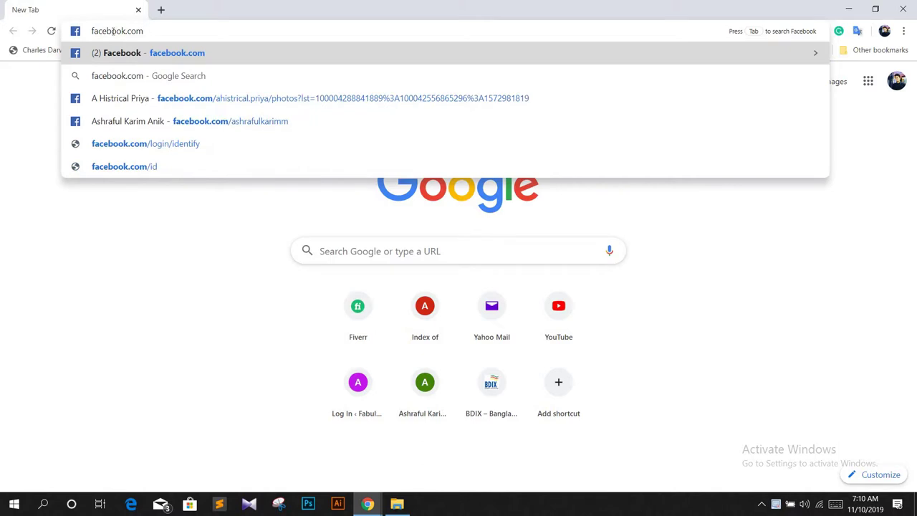
drag(151, 31, 91, 32)
click(148, 32)
drag(148, 31, 85, 36)
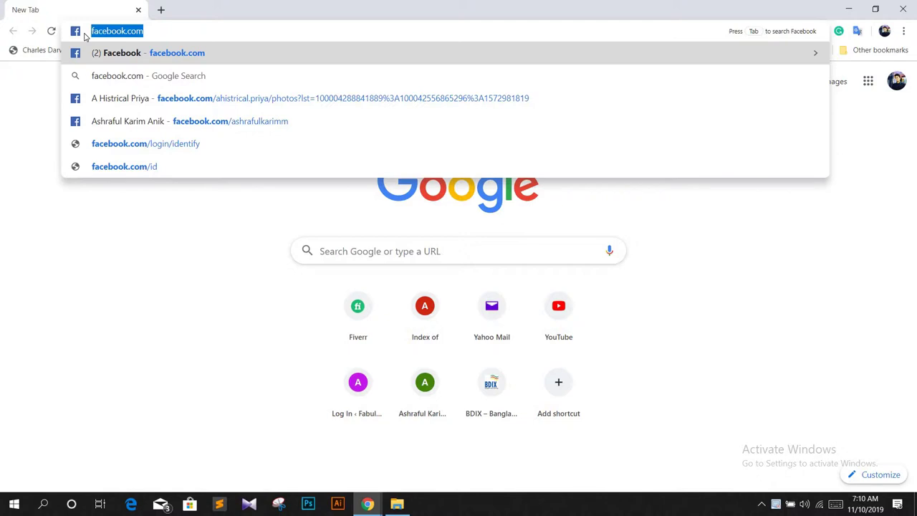
click(159, 31)
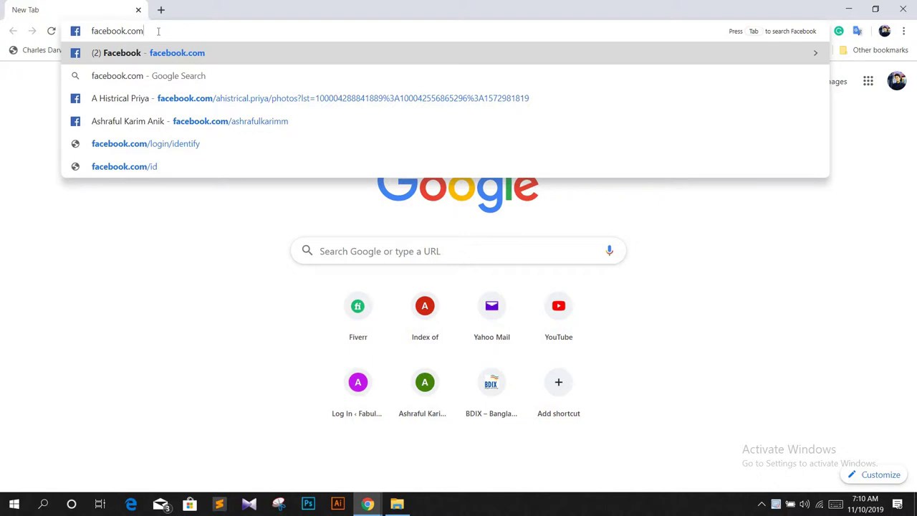
triple_click(81, 31)
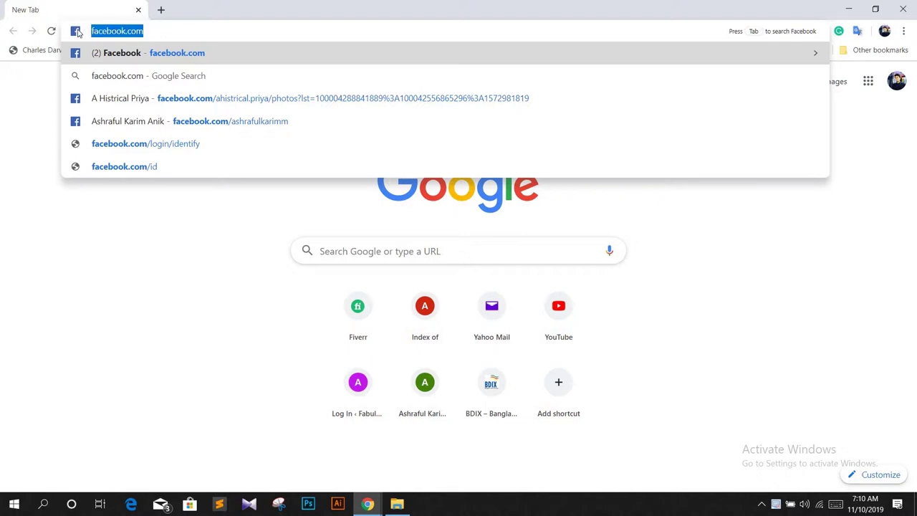
click(161, 30)
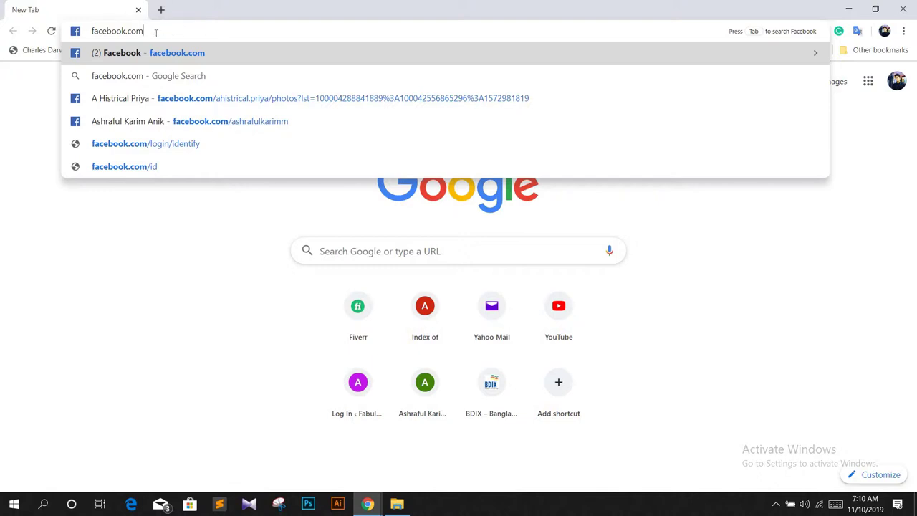
key(Return)
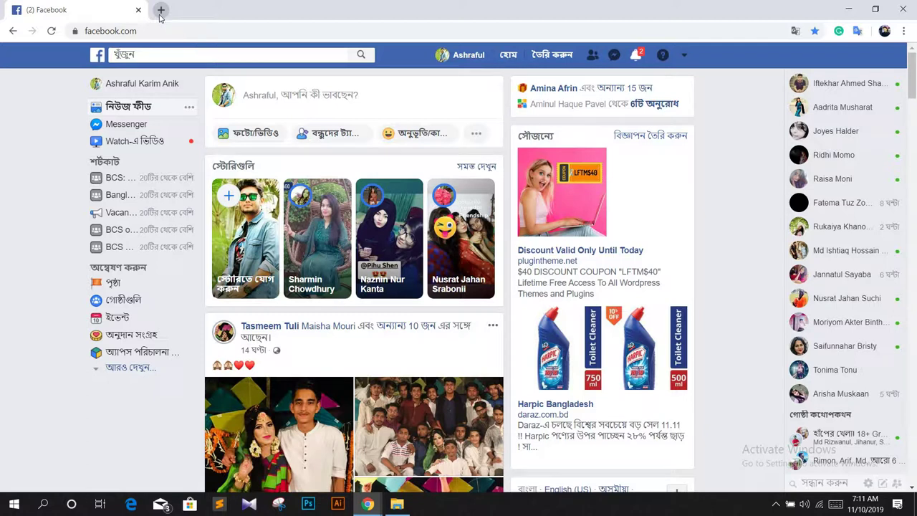
Step: In a new tab, load the suggested site domain with port :2082
click(160, 11)
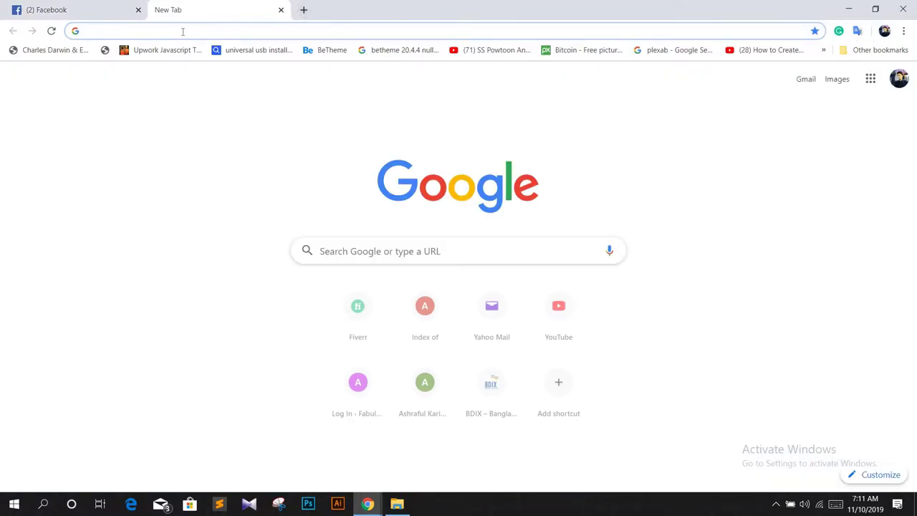
text(a)
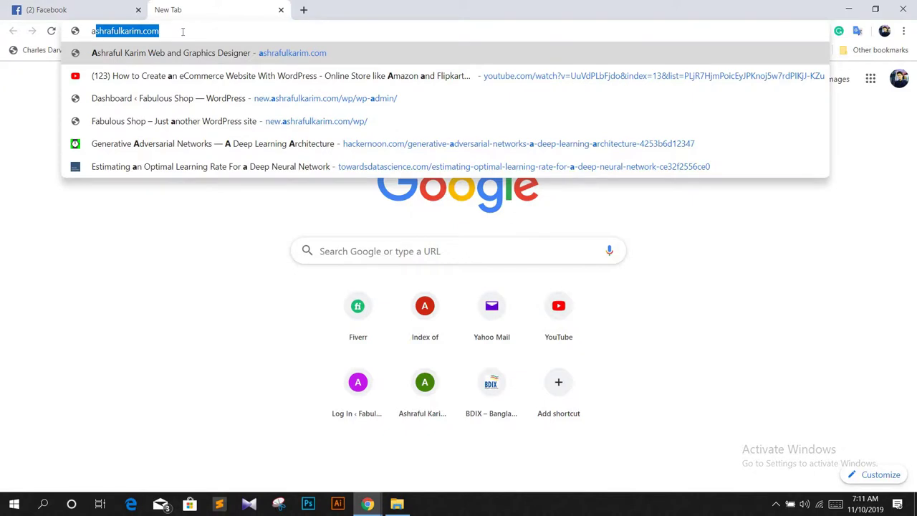
key(End)
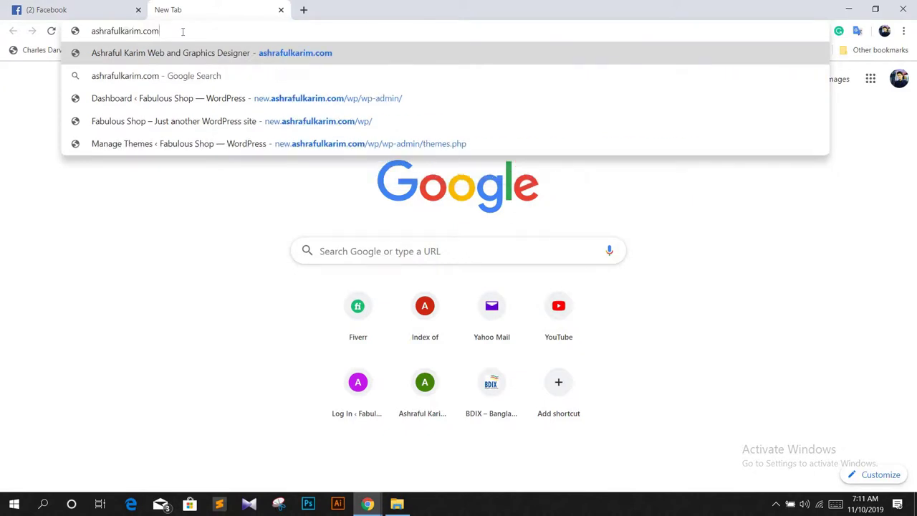
text(:)
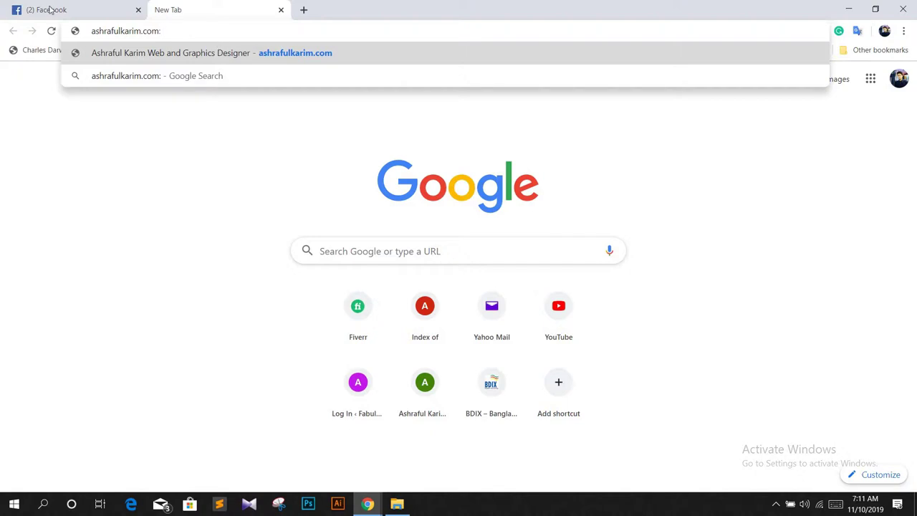
drag(92, 33, 170, 32)
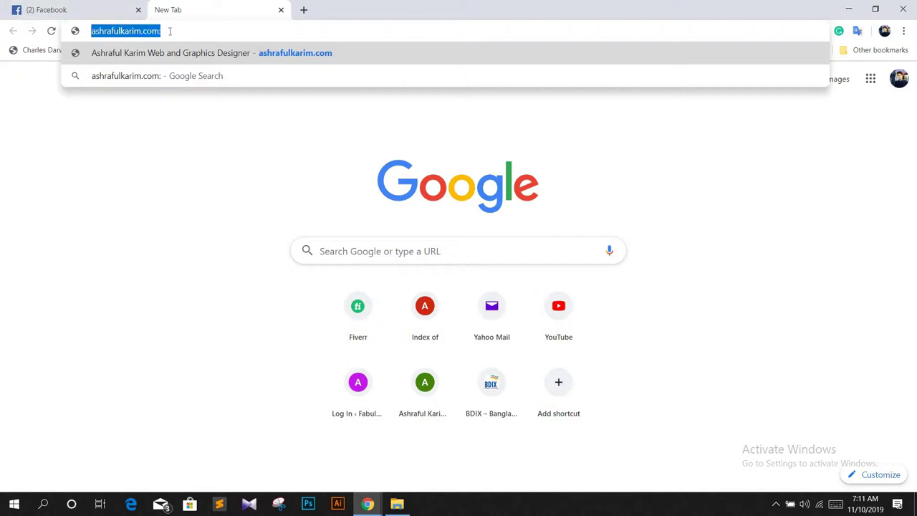
click(170, 31)
text(2082)
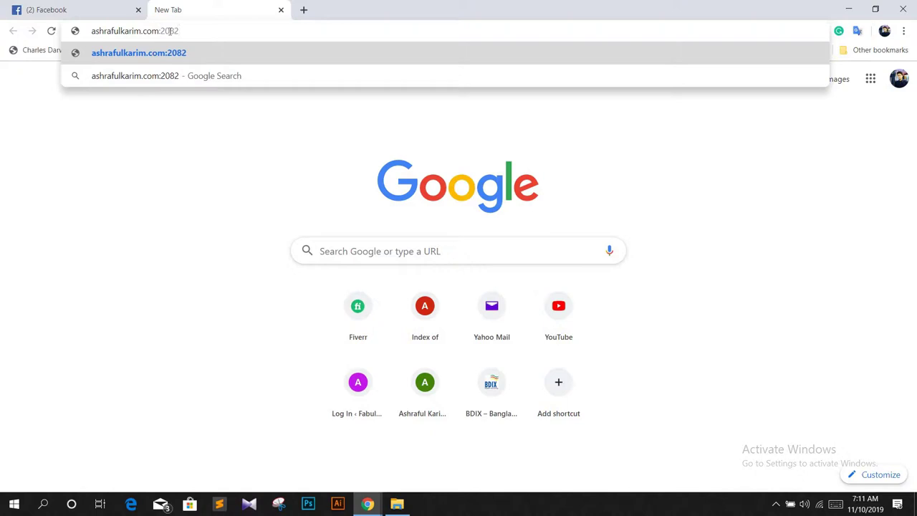
key(Return)
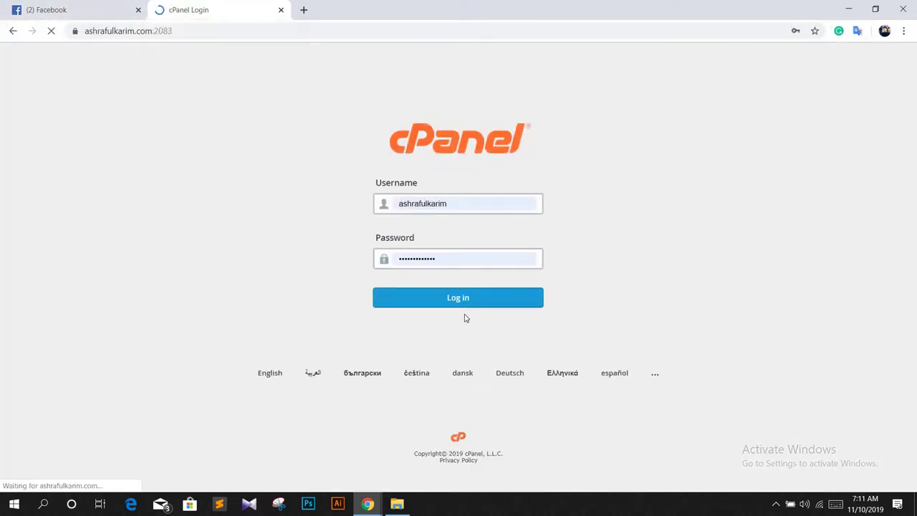
Step: Log in to cPanel with the saved credentials and browse the dashboard tools
click(461, 299)
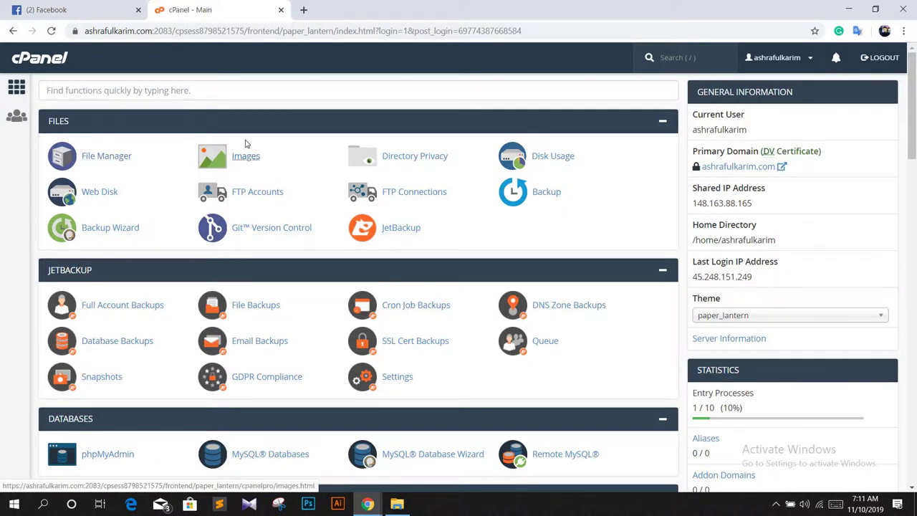
scroll(243, 143, down, 1)
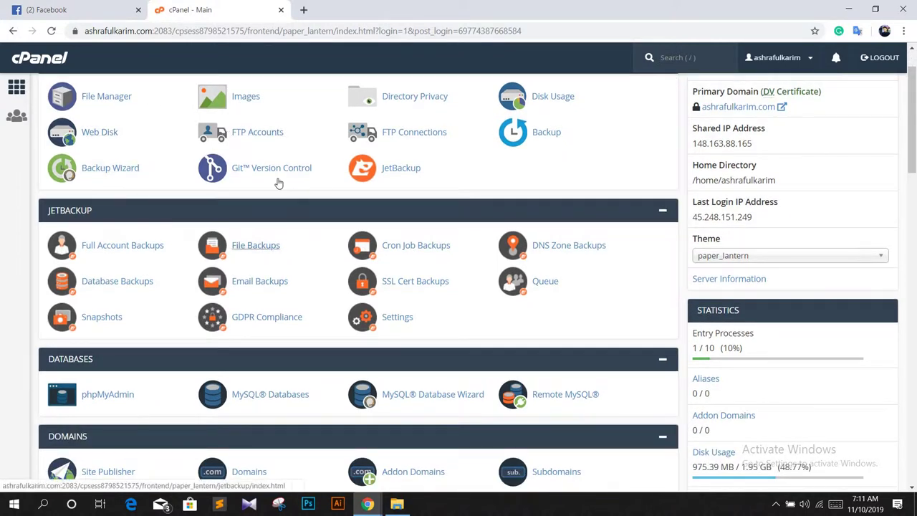
scroll(279, 180, down, 1)
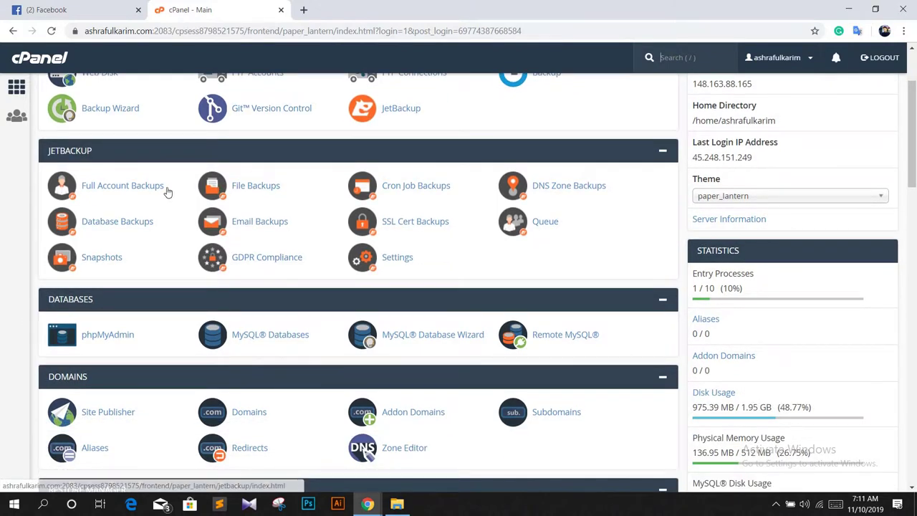
scroll(168, 190, up, 2)
drag(151, 31, 84, 31)
Step: In a third tab, load the bare main domain's homepage without the :2083 port
click(306, 10)
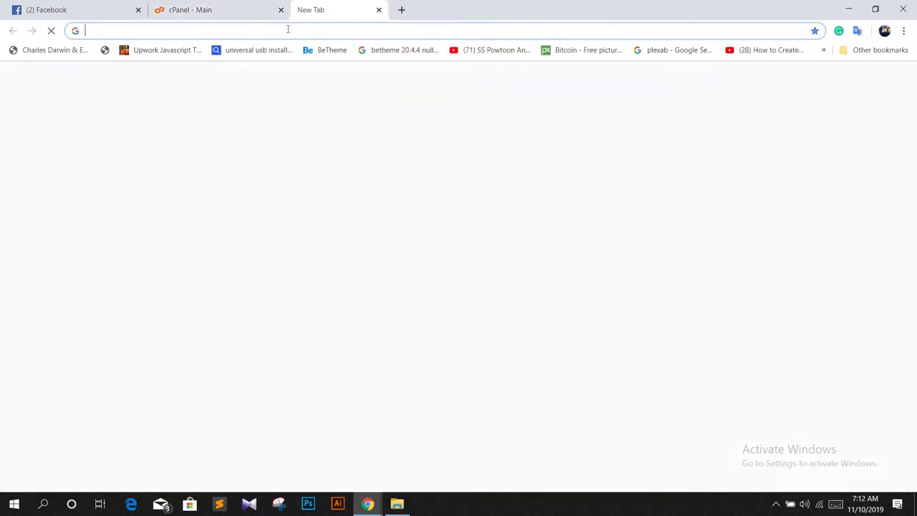
text(ashrafulkarim.com:2083)
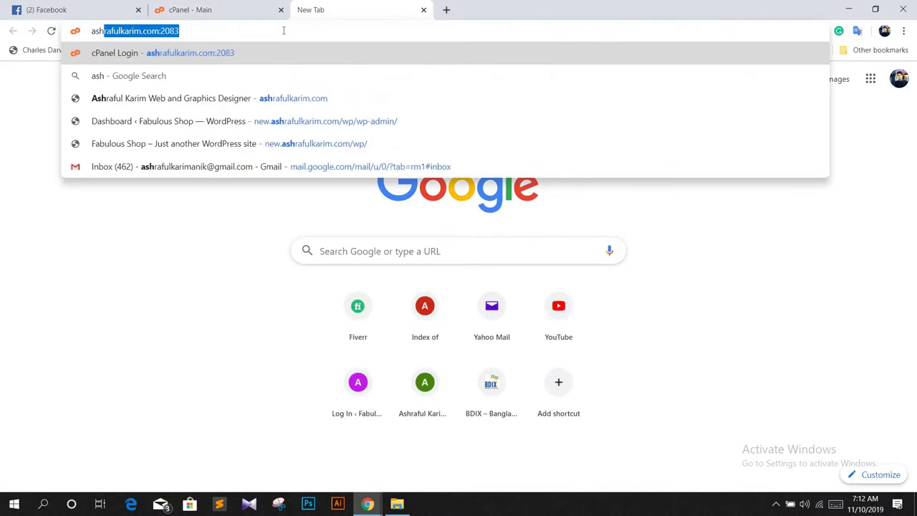
key(End)
key(BackSpace)
key(BackSpace)
key(BackSpace)
key(BackSpace)
key(BackSpace)
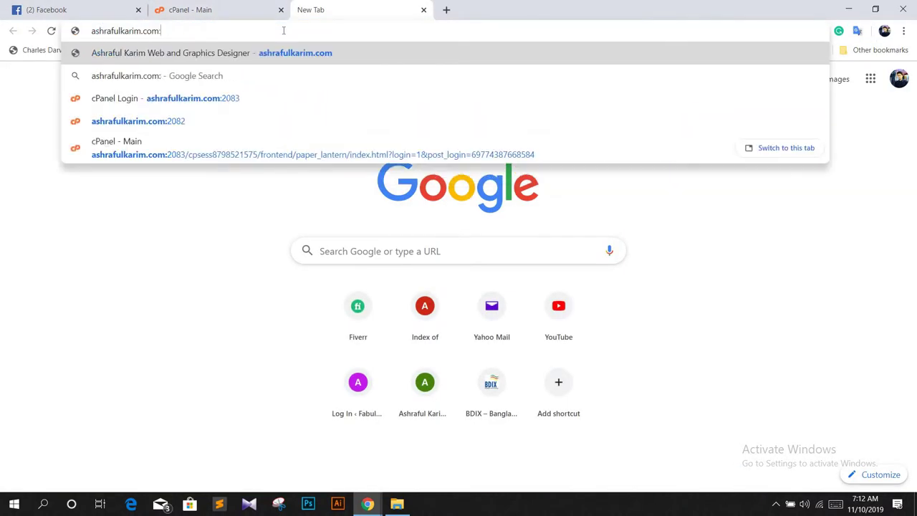
key(Return)
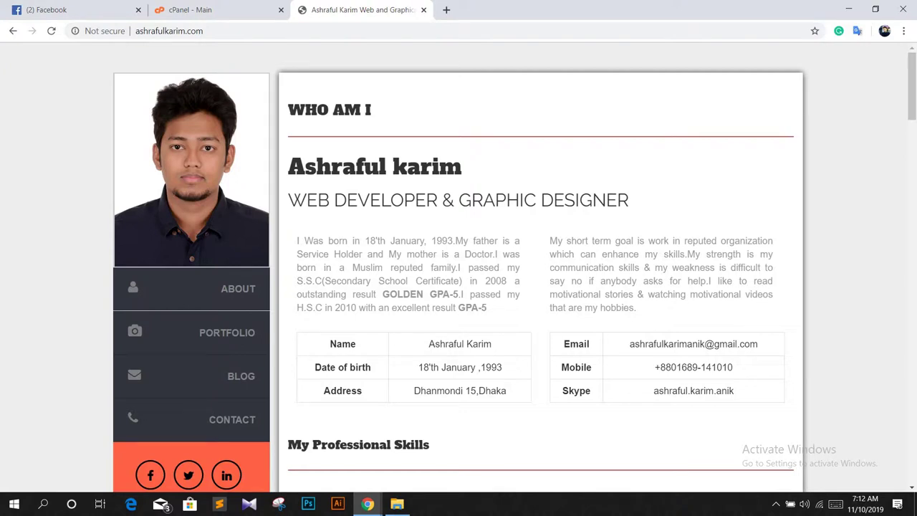
click(136, 33)
click(139, 32)
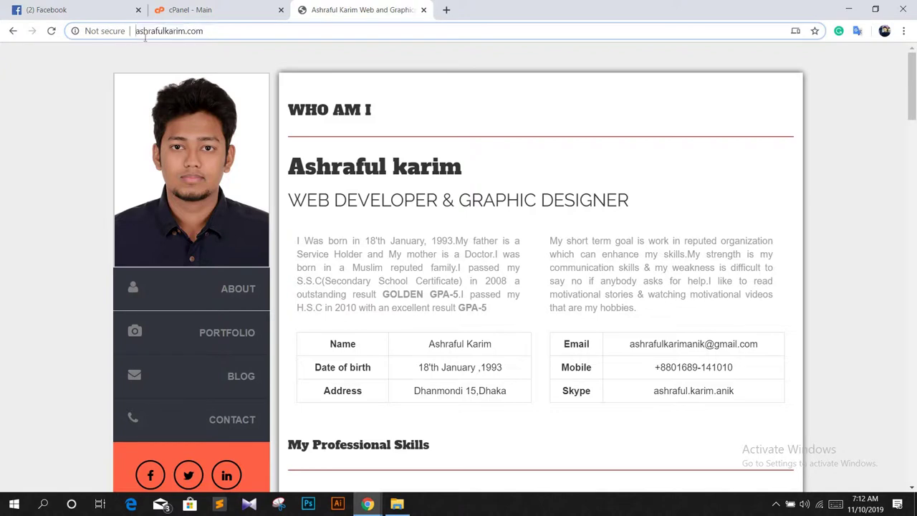
text(new)
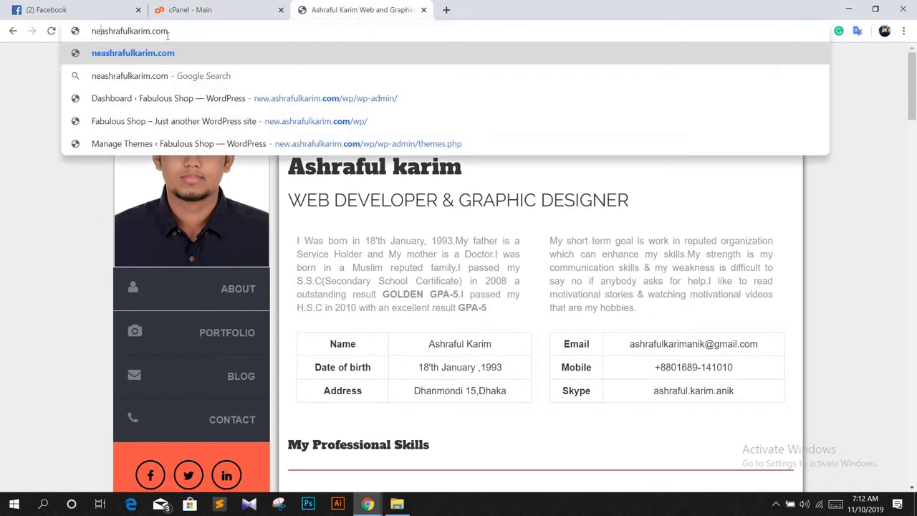
text(.)
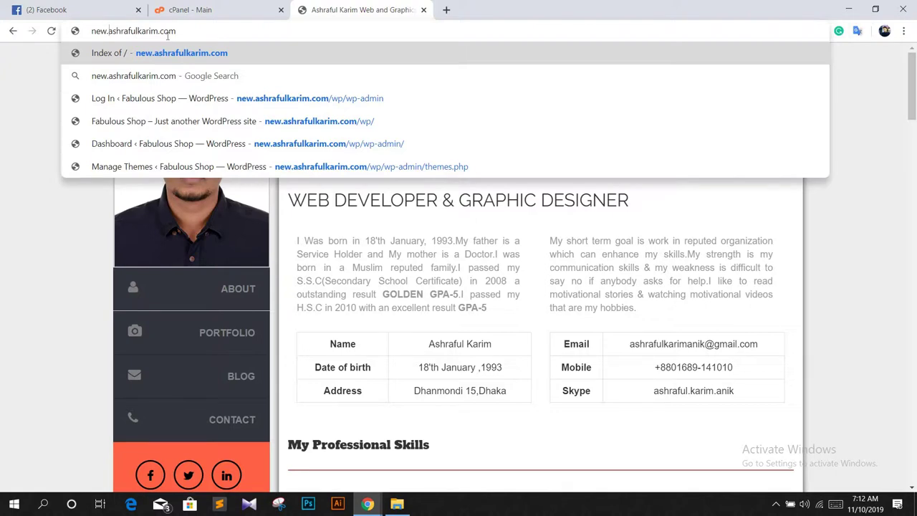
key(BackSpace)
key(BackSpace)
key(BackSpace)
key(BackSpace)
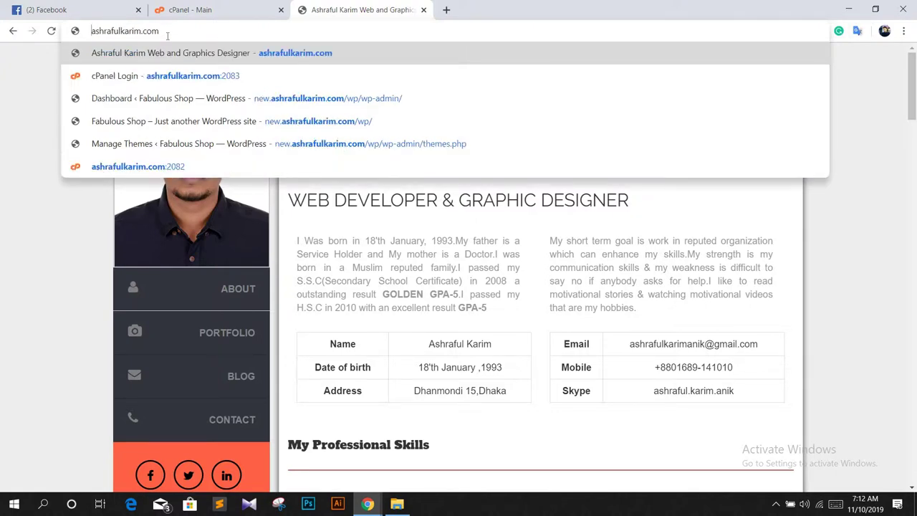
Step: Return to the cPanel tab and open Subdomains from the Domains section
click(204, 10)
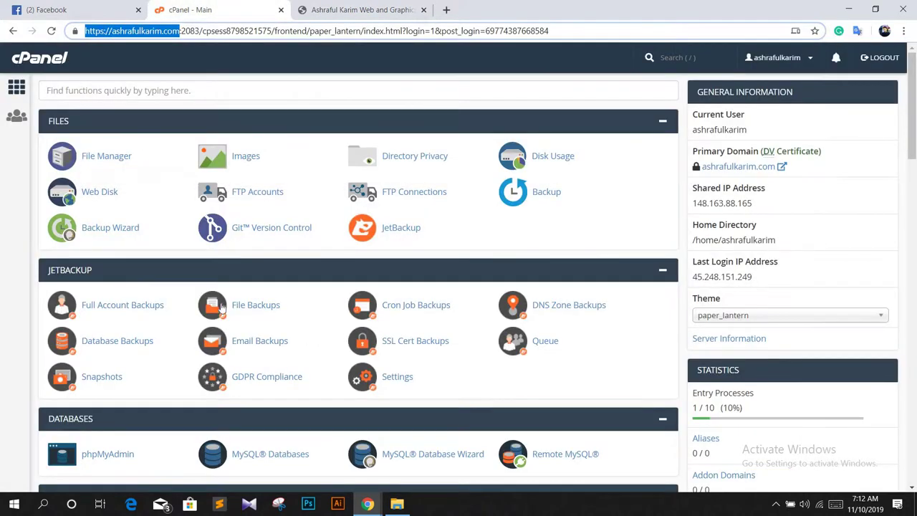
scroll(124, 208, down, 2)
scroll(241, 246, down, 1)
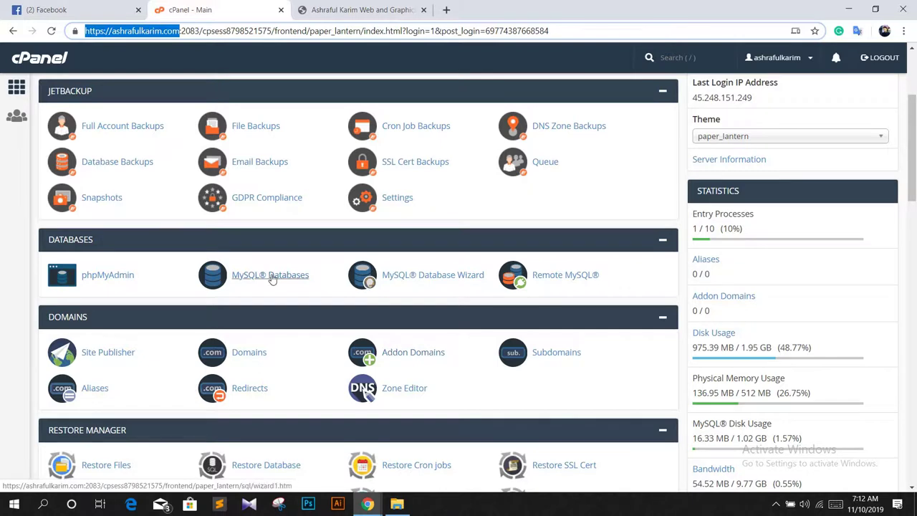
scroll(174, 209, up, 3)
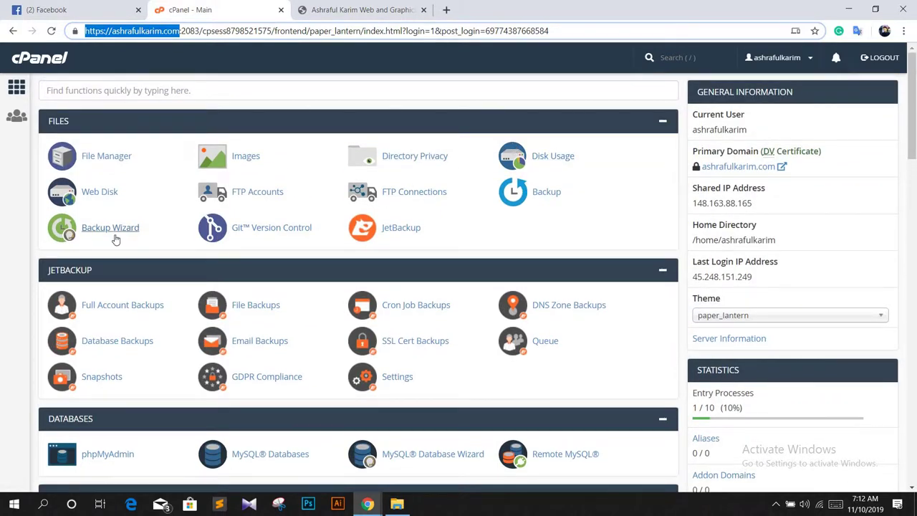
scroll(116, 239, down, 1)
scroll(122, 243, down, 2)
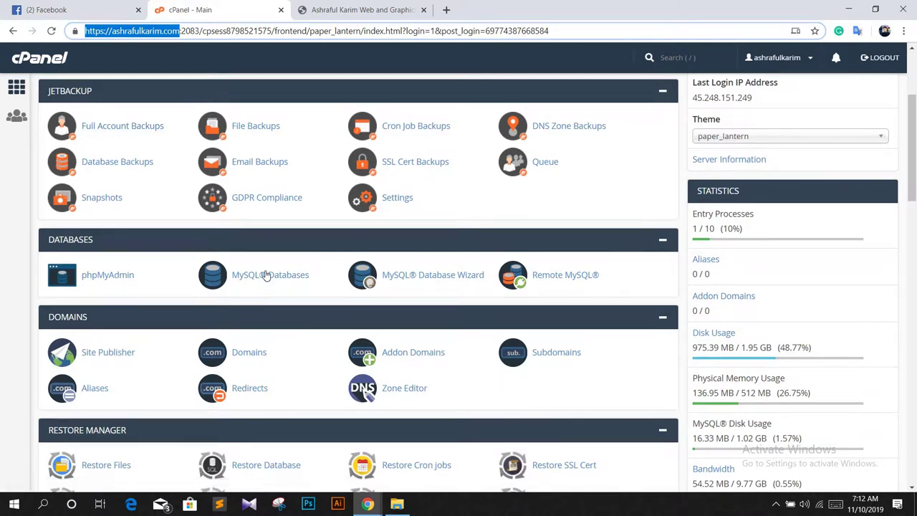
scroll(243, 250, down, 2)
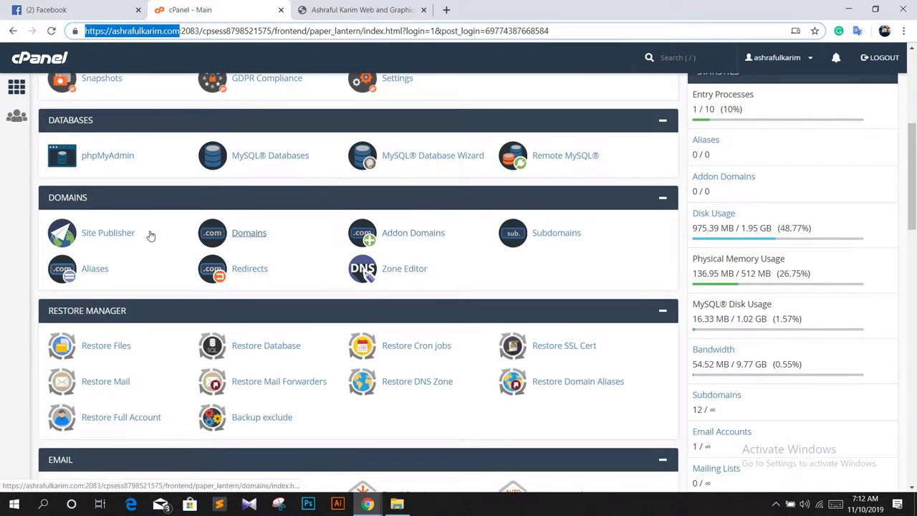
click(563, 236)
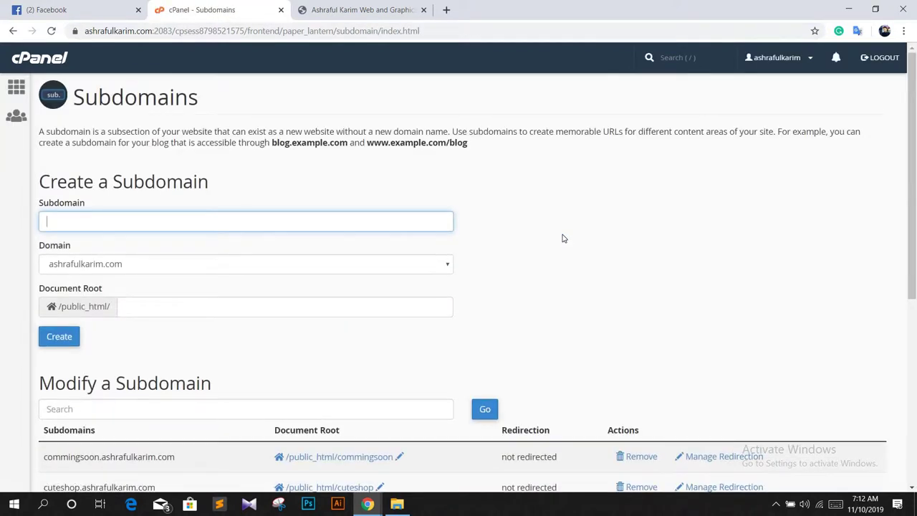
Step: Create the ecom subdomain with document root /public_html/ecom, then go back to Subdomains
click(70, 223)
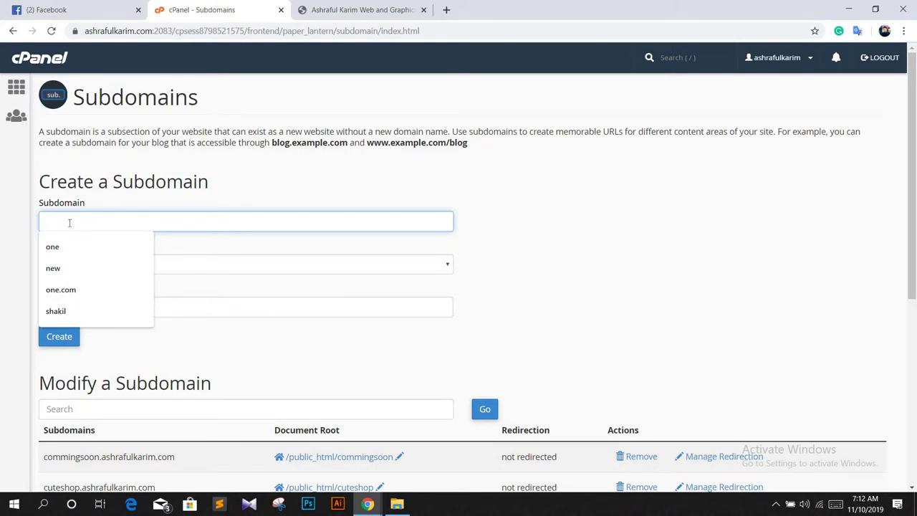
text(ecom)
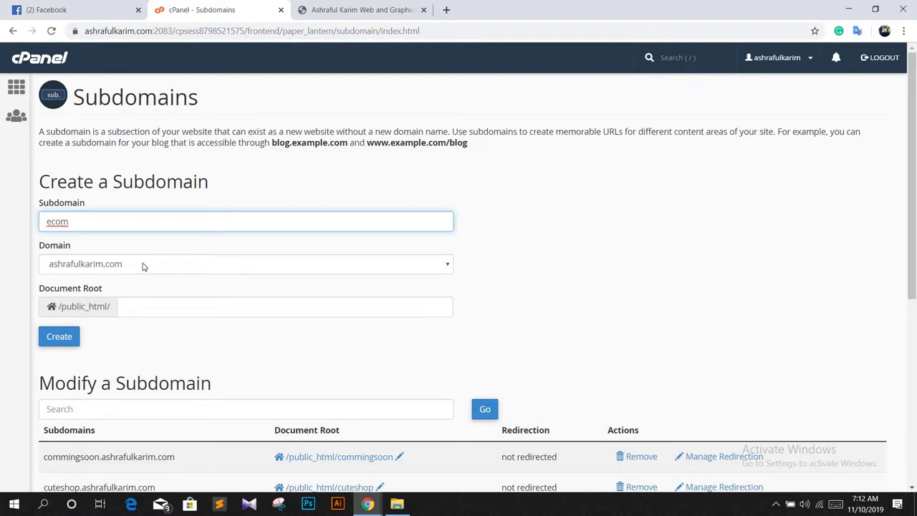
click(63, 341)
click(66, 340)
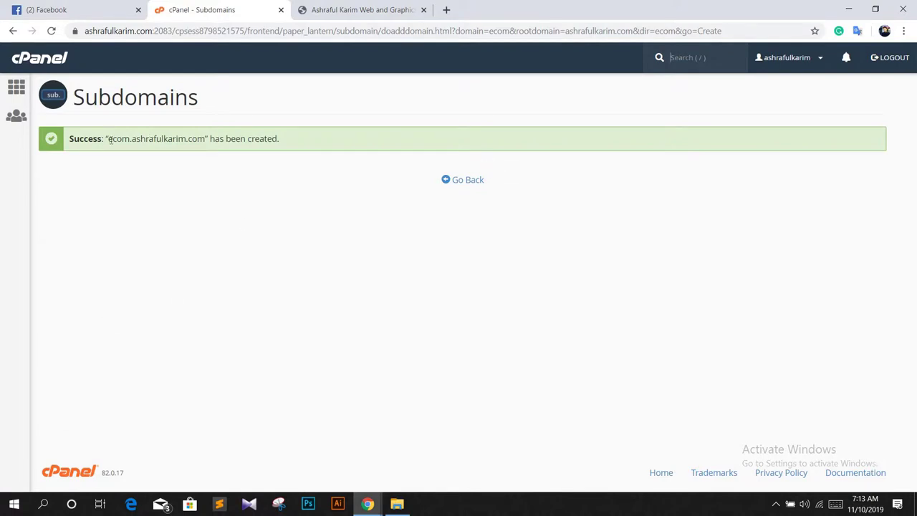
drag(108, 140, 205, 148)
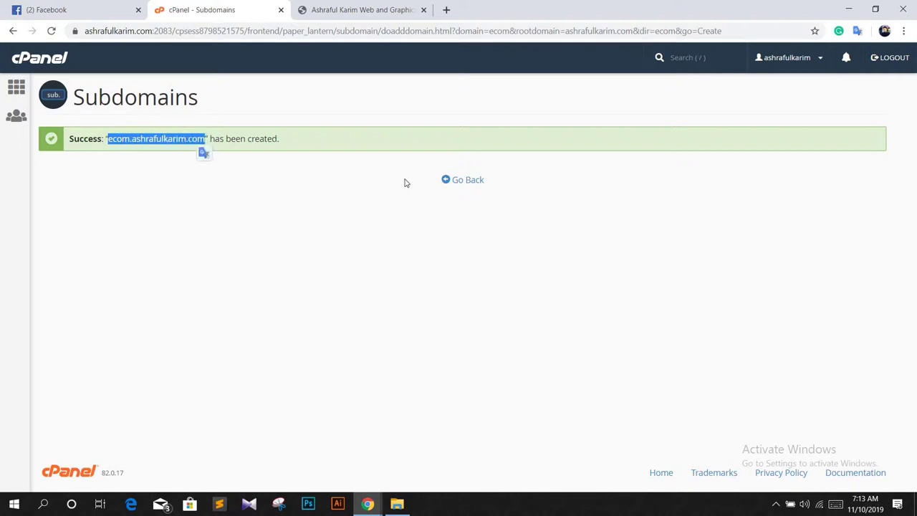
click(473, 184)
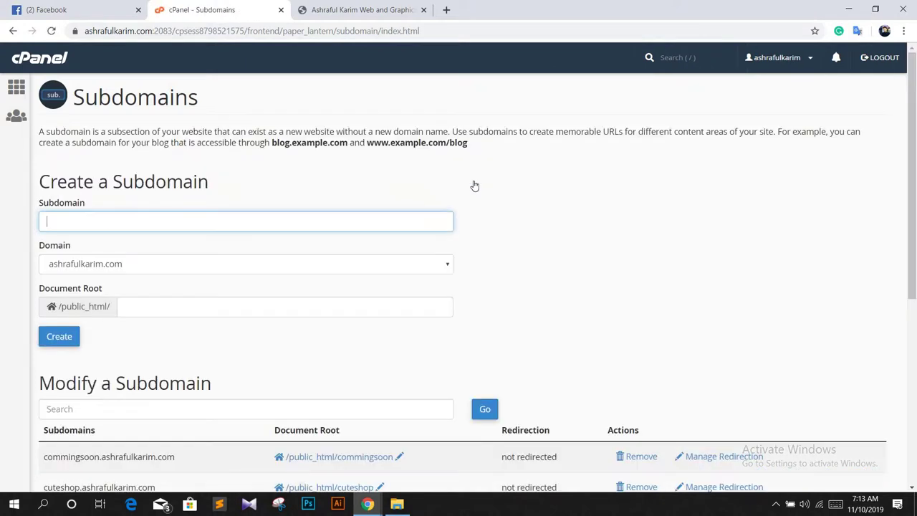
Step: From the cPanel home, open Softaculous Apps Installer under Software
click(44, 63)
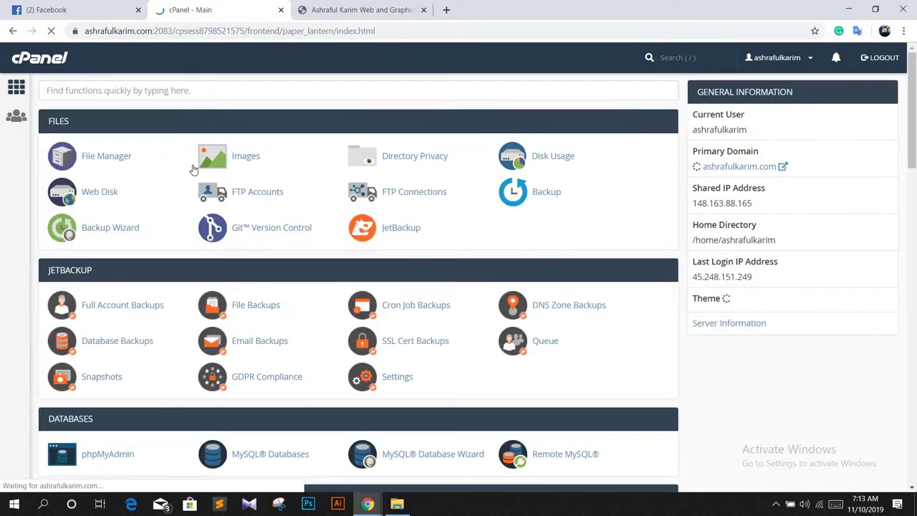
scroll(213, 244, down, 3)
scroll(213, 243, down, 4)
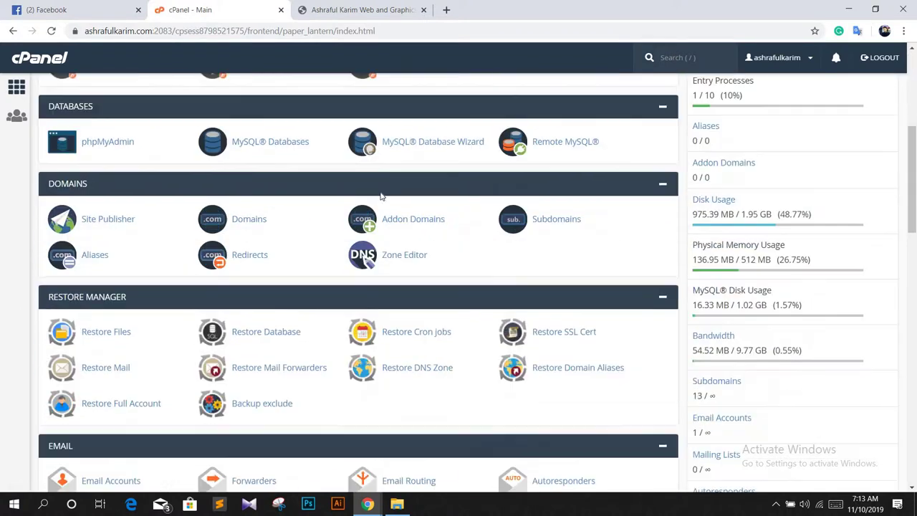
scroll(93, 271, down, 3)
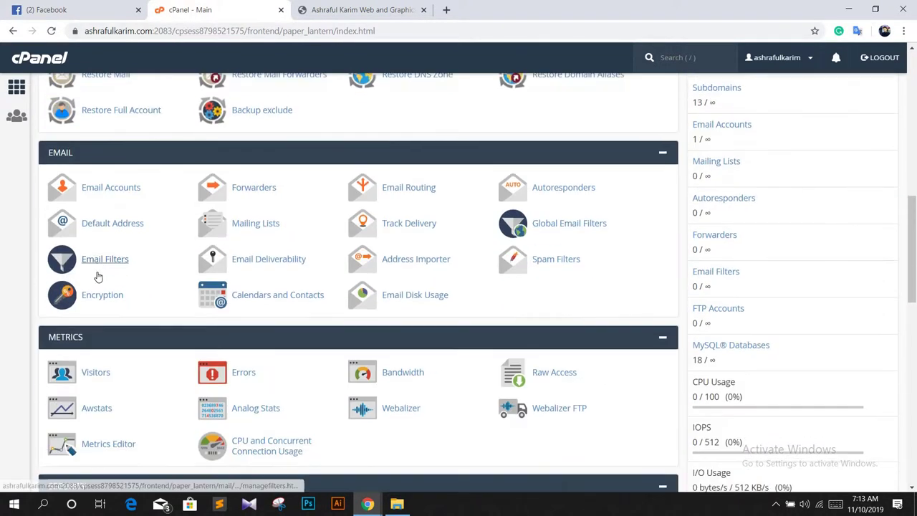
scroll(234, 210, down, 2)
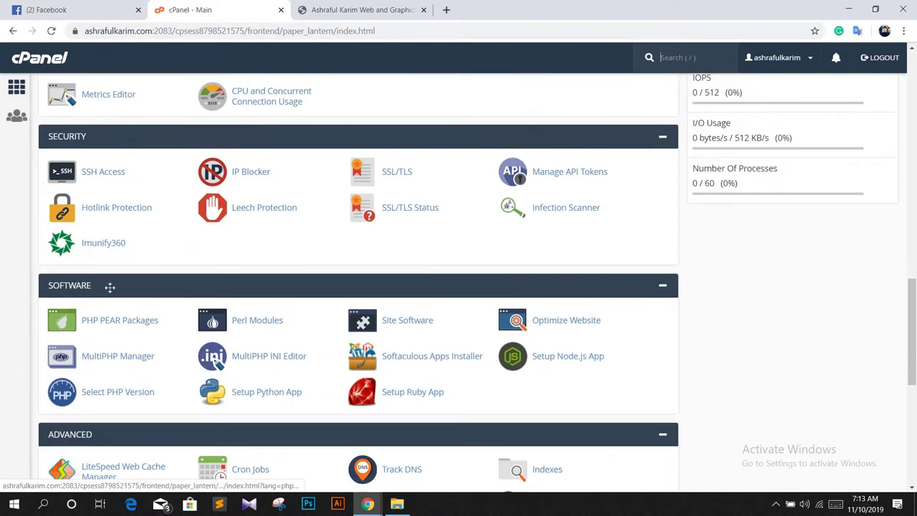
scroll(65, 328, up, 1)
scroll(366, 233, down, 2)
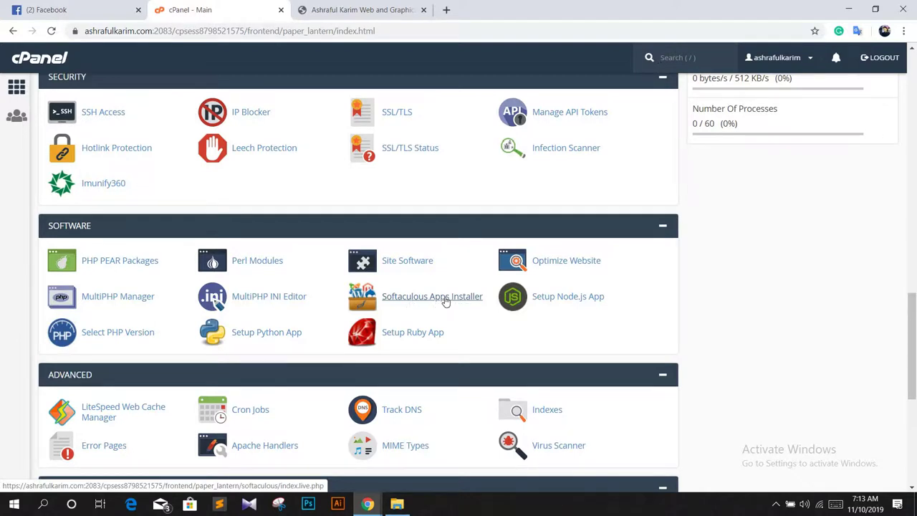
click(446, 302)
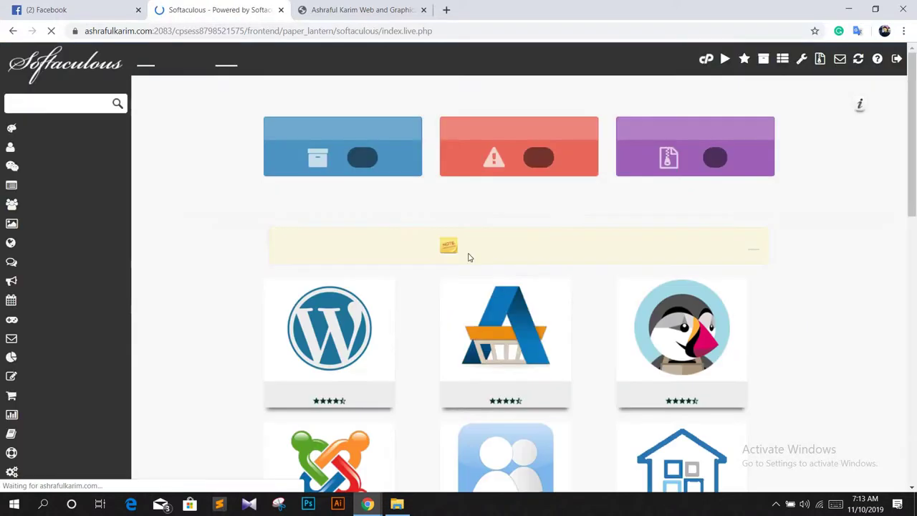
Step: Start a new WordPress installation in Softaculous
scroll(392, 190, down, 2)
mouse_move(315, 239)
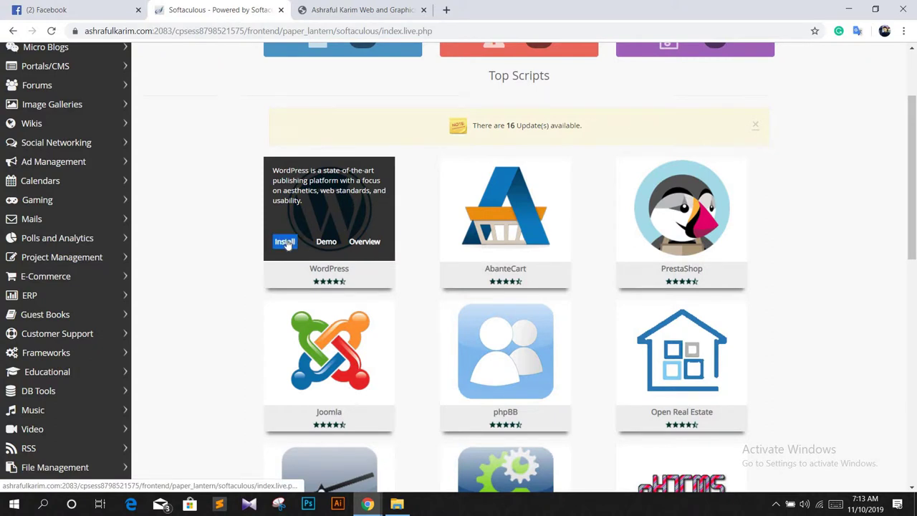
click(287, 243)
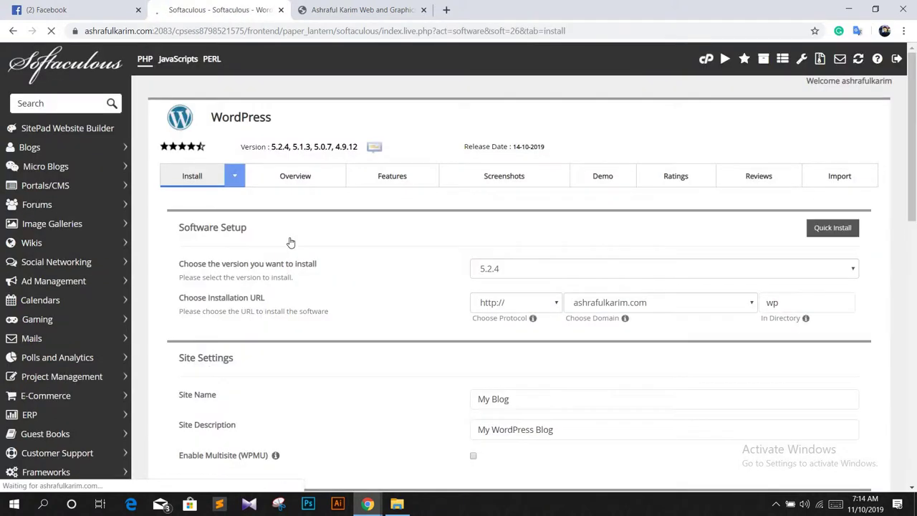
scroll(519, 207, down, 1)
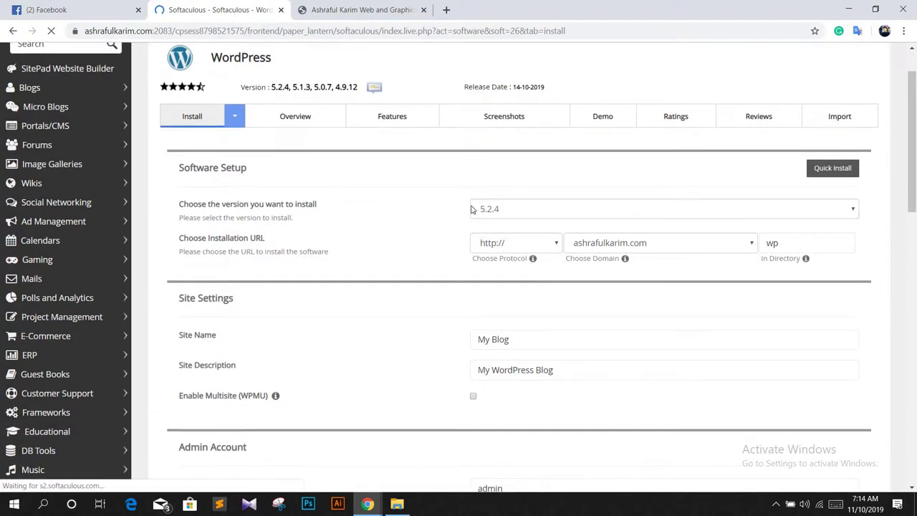
scroll(472, 209, down, 2)
scroll(583, 139, up, 1)
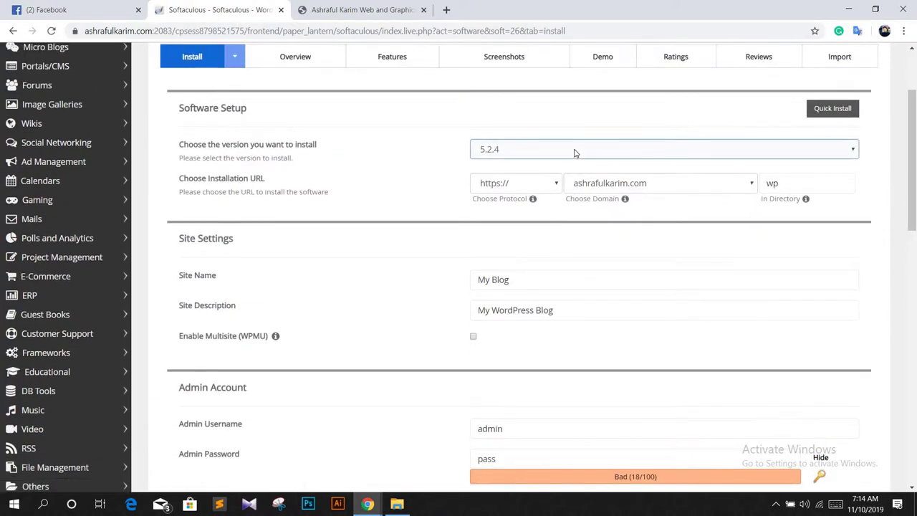
click(564, 152)
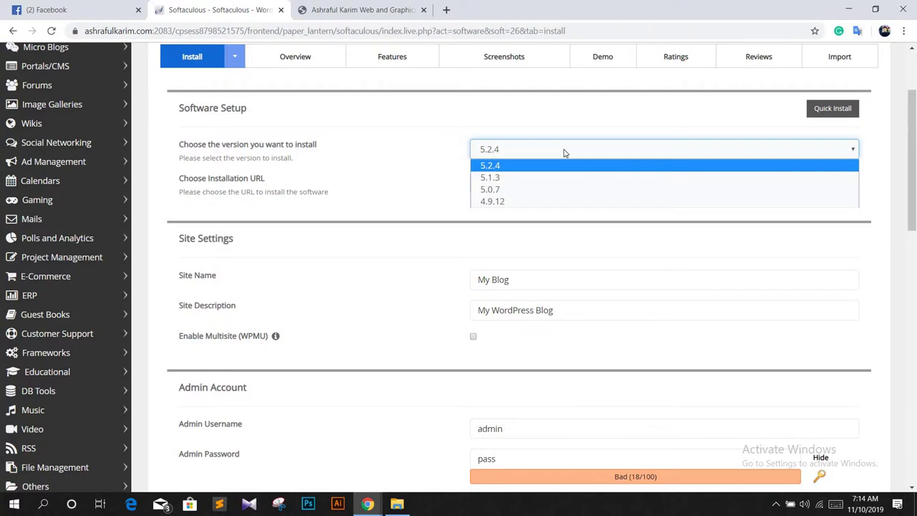
click(564, 152)
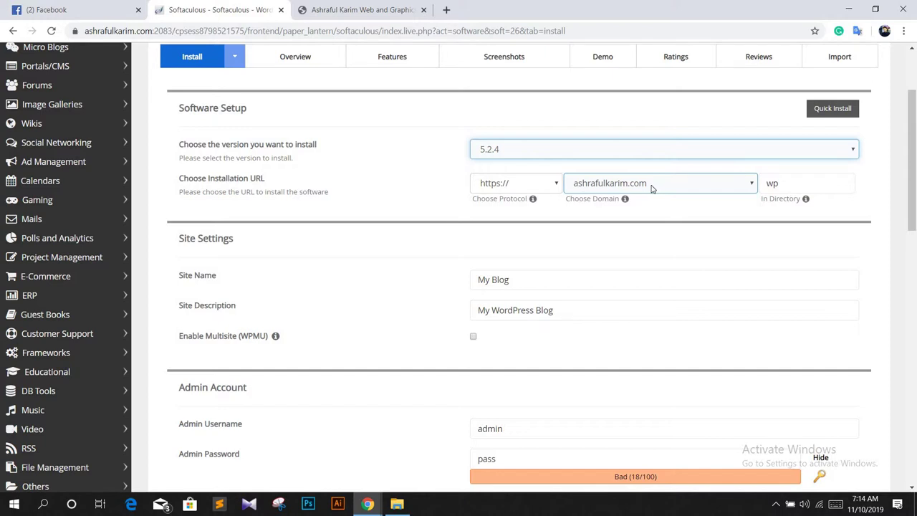
click(652, 189)
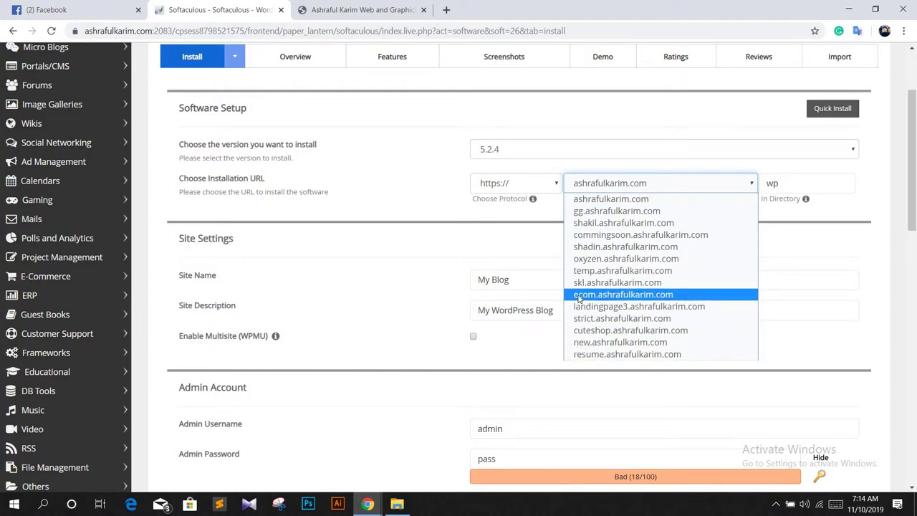
click(656, 298)
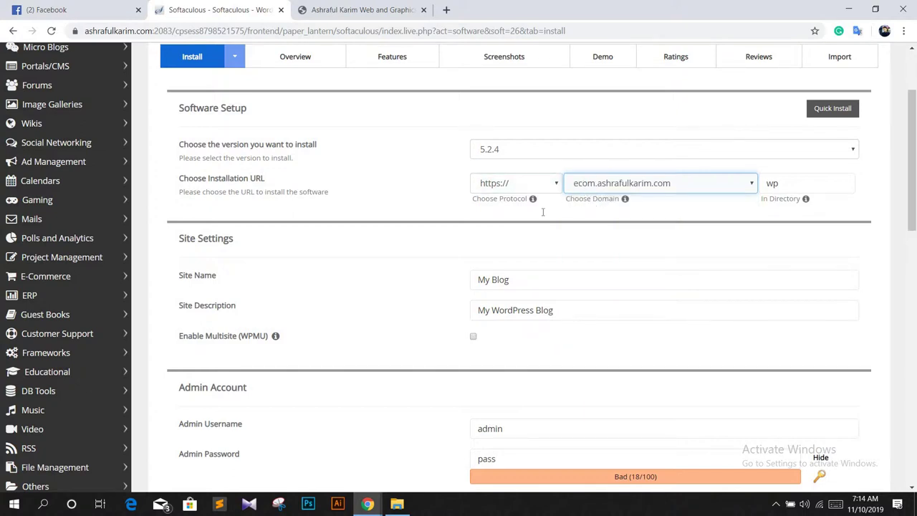
scroll(516, 214, down, 1)
Step: Set the site name to 'My shop' and description to 'Amazing Shopping Center'
drag(512, 222, 462, 227)
key(BackSpace)
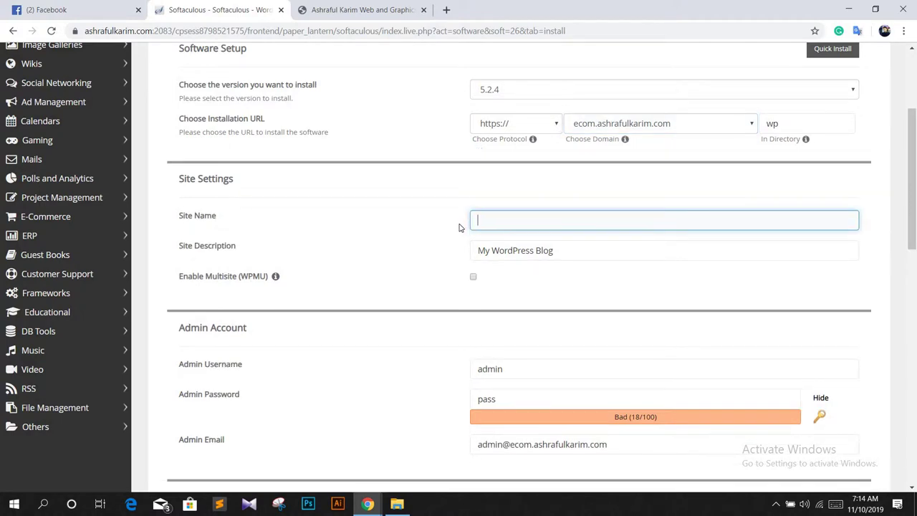
text(My shop)
drag(558, 250, 473, 245)
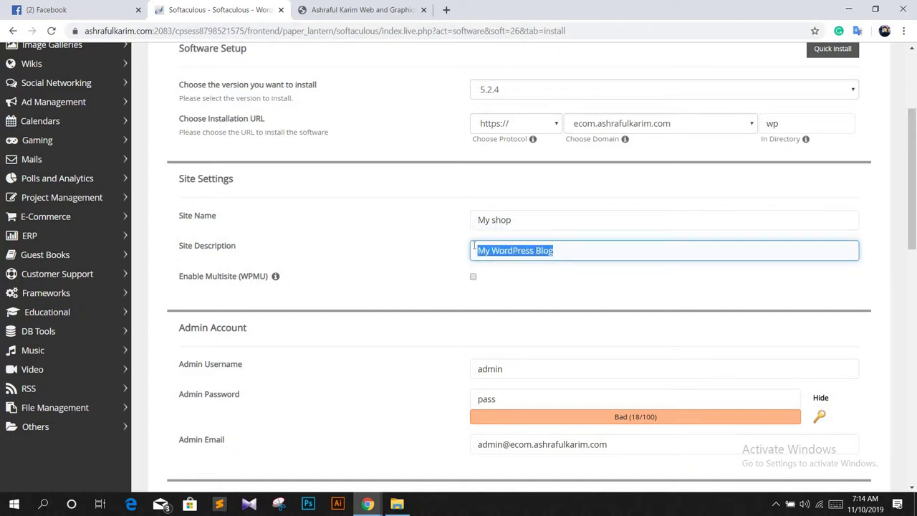
key(BackSpace)
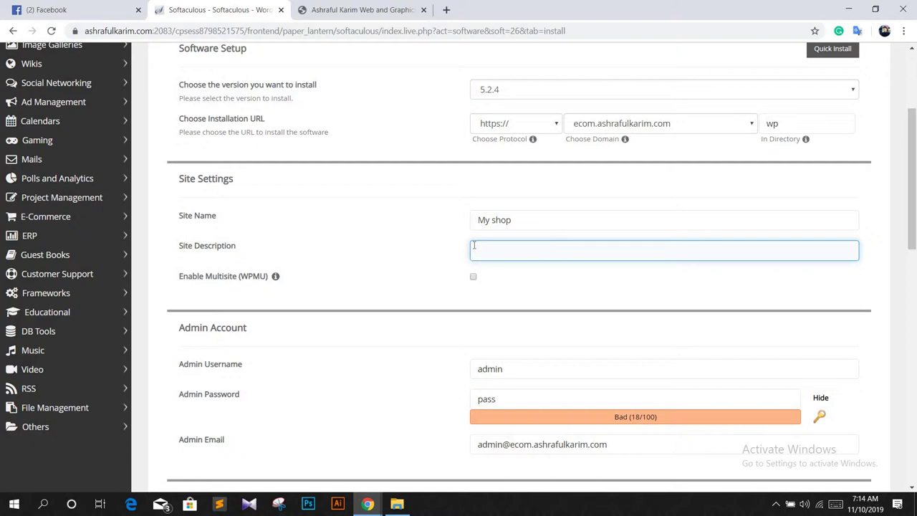
text(Amazing)
text( Sg)
text(opping)
text( Ceter)
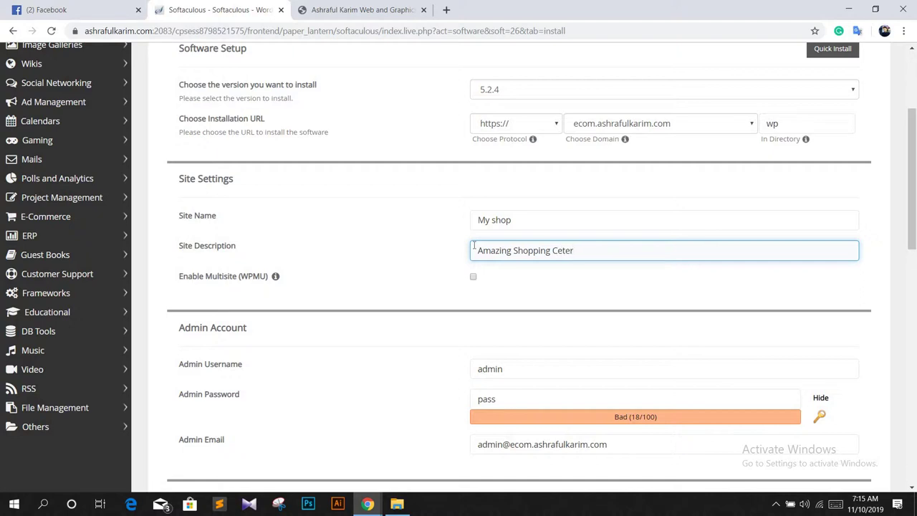
key(Left)
key(Left)
text(n)
Step: Replace the default admin e-mail with the owner's e-mail address
scroll(505, 241, down, 2)
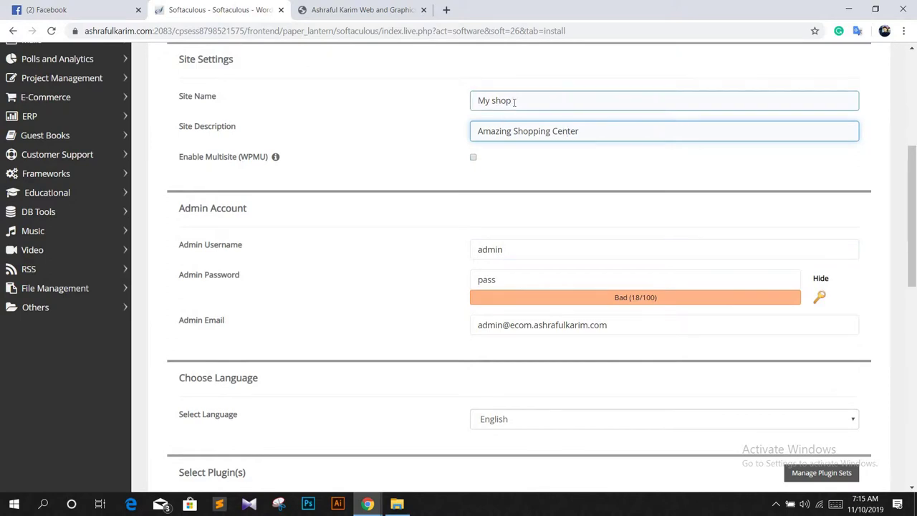
double_click(517, 250)
click(517, 280)
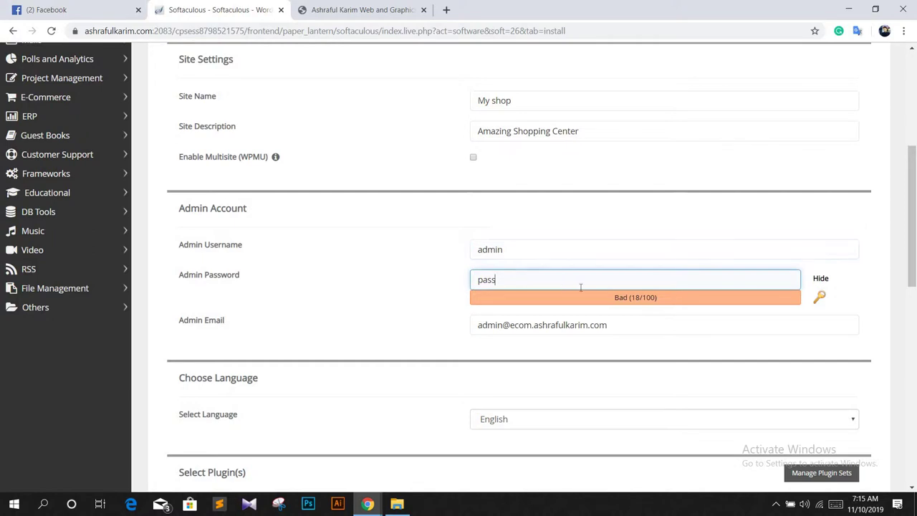
key(ctrl+a)
drag(608, 325, 469, 328)
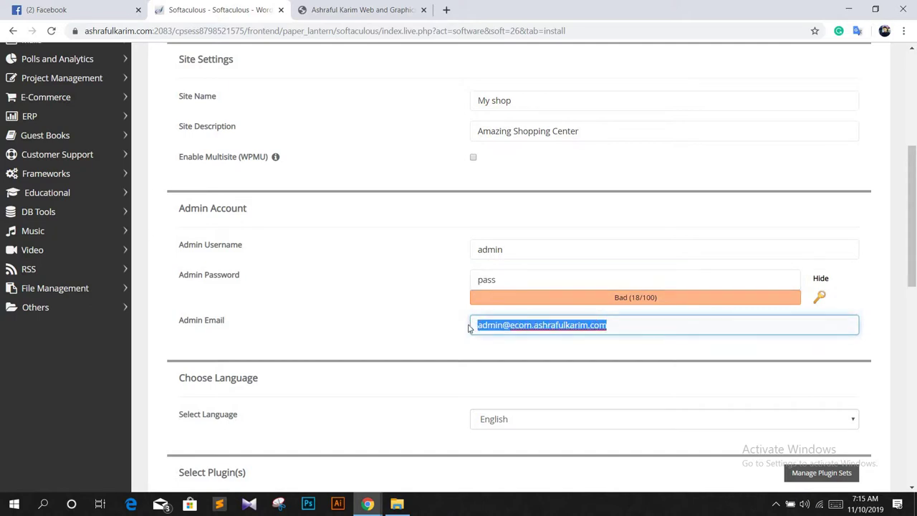
text(ash)
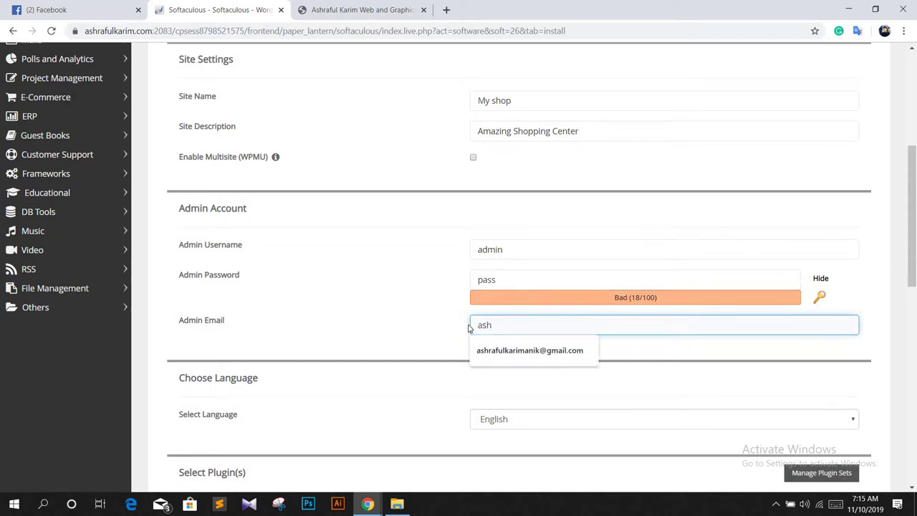
click(502, 349)
Step: Clear the old admin password and enter a new, masked one
drag(508, 275, 447, 280)
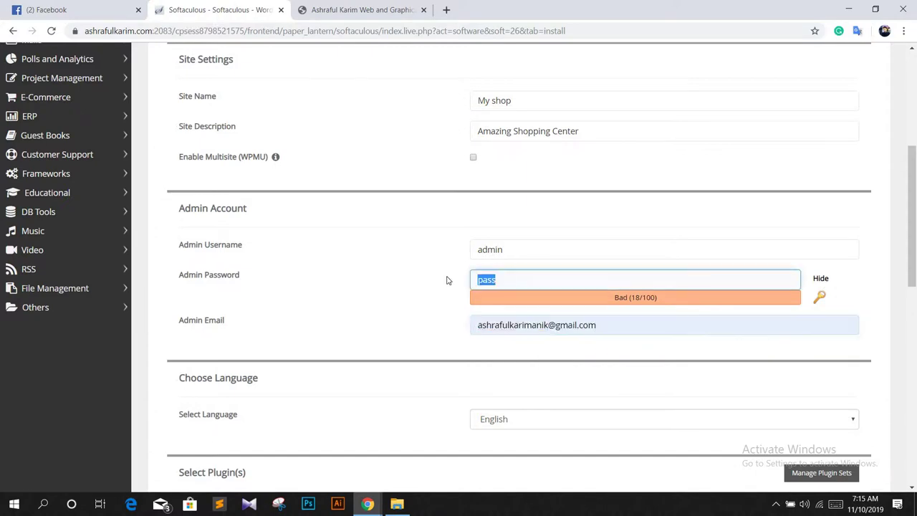
key(BackSpace)
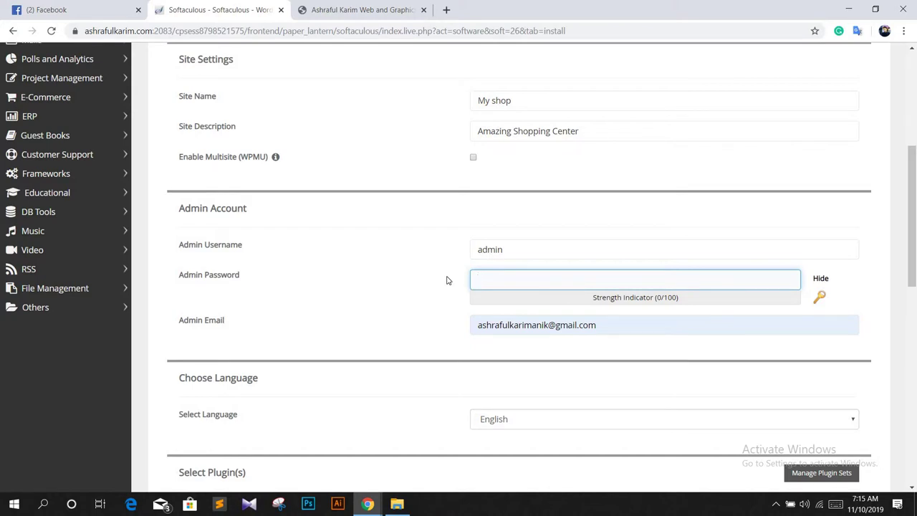
text(an)
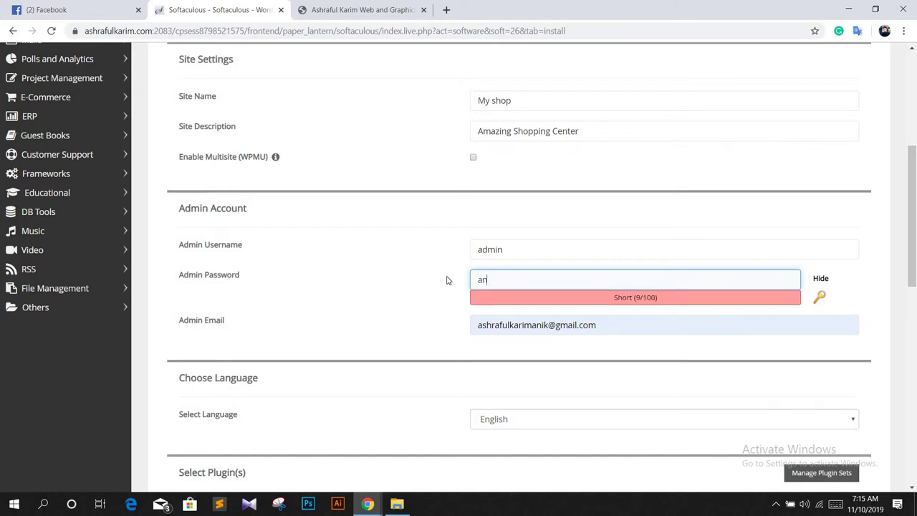
key(BackSpace)
key(BackSpace)
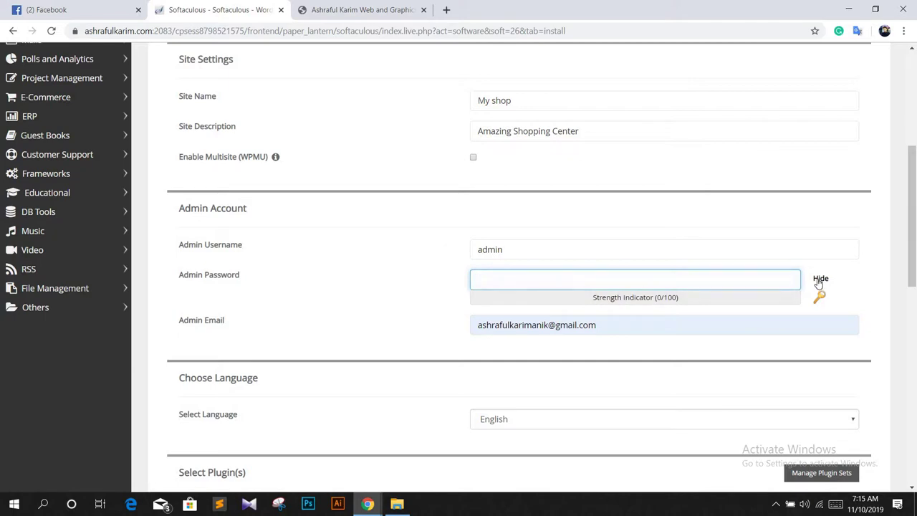
click(820, 279)
click(538, 279)
text(admin123)
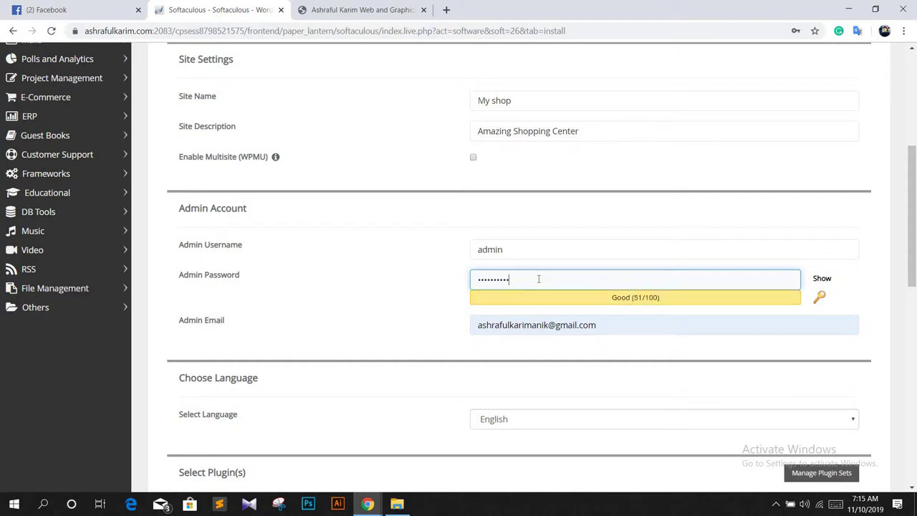
Step: Install WordPress at ecom.ashrafulkarim.com/wp, declining Chrome's offer to save the password
scroll(554, 239, down, 4)
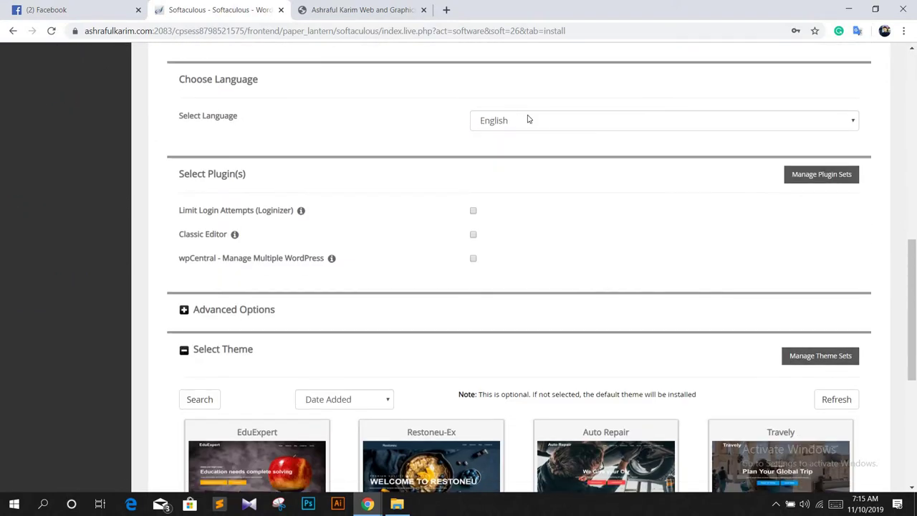
scroll(423, 201, down, 2)
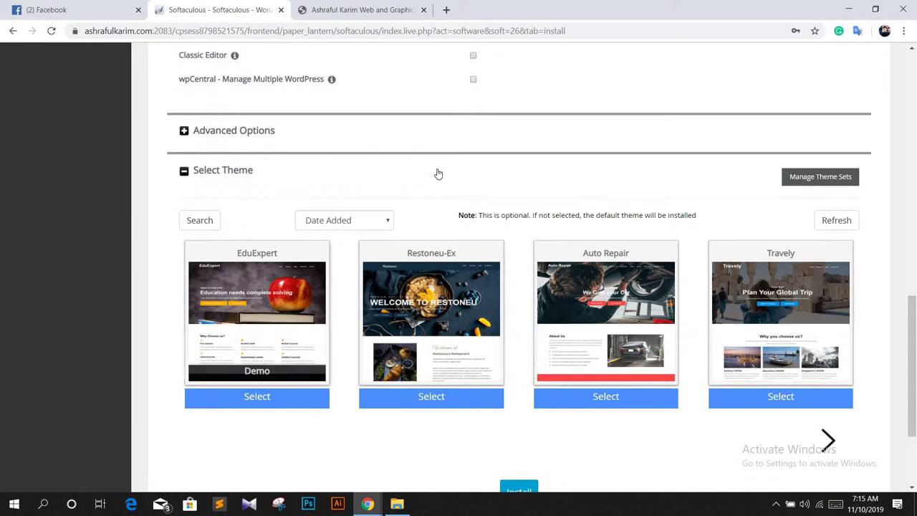
scroll(438, 174, down, 2)
click(523, 347)
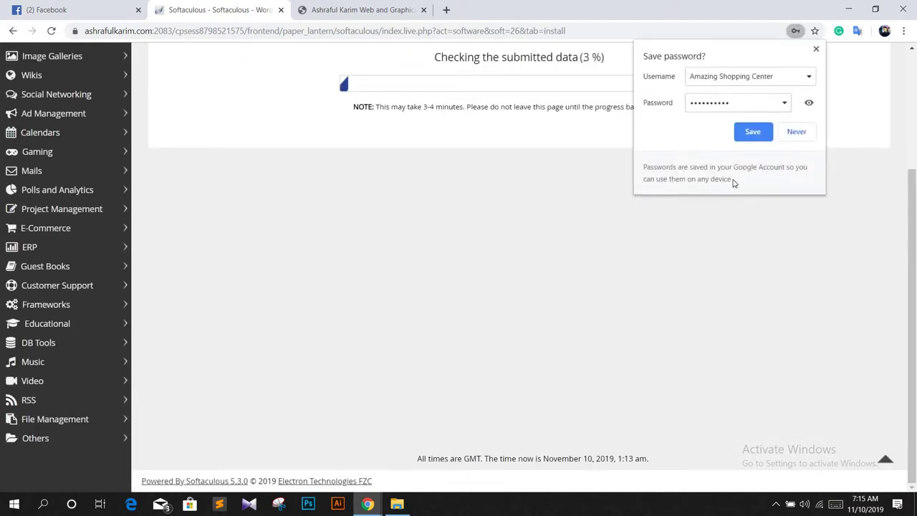
click(796, 134)
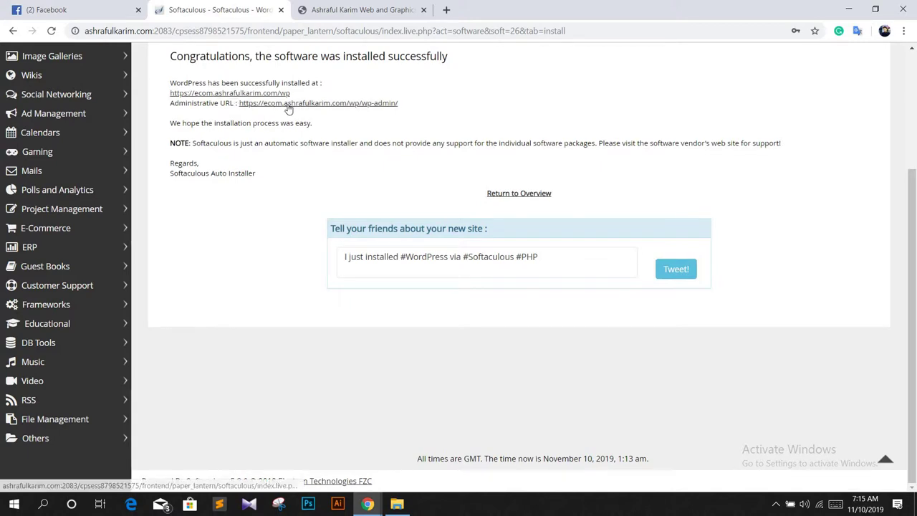
Step: Open the wp-admin URL in a new tab, switch to the My shop Dashboard, and close Facebook
right_click(351, 109)
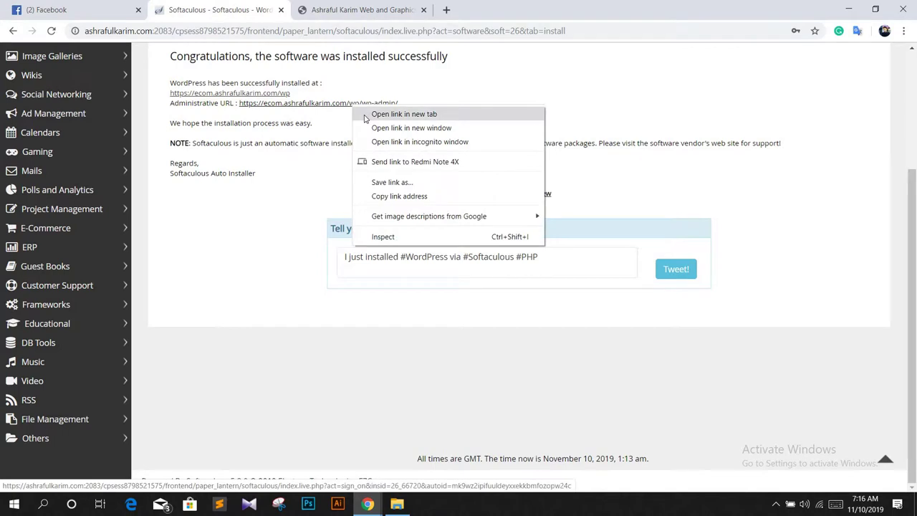
click(387, 115)
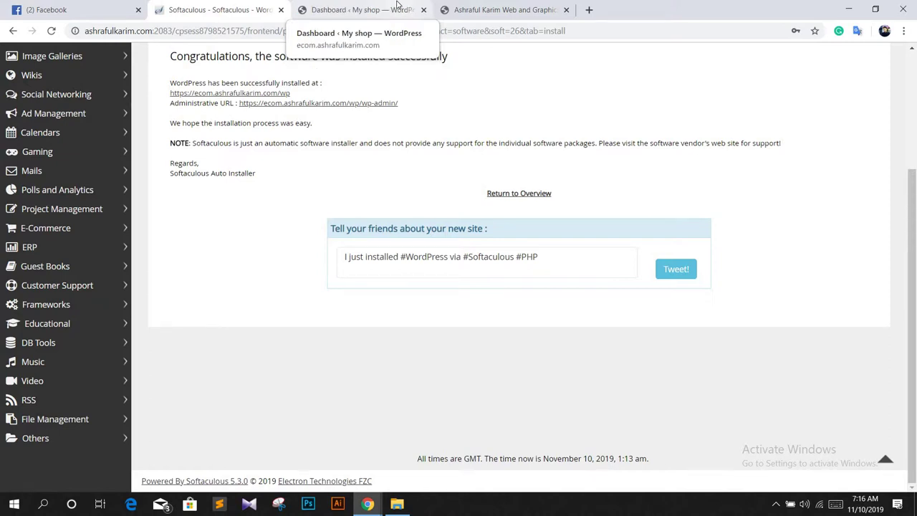
click(398, 7)
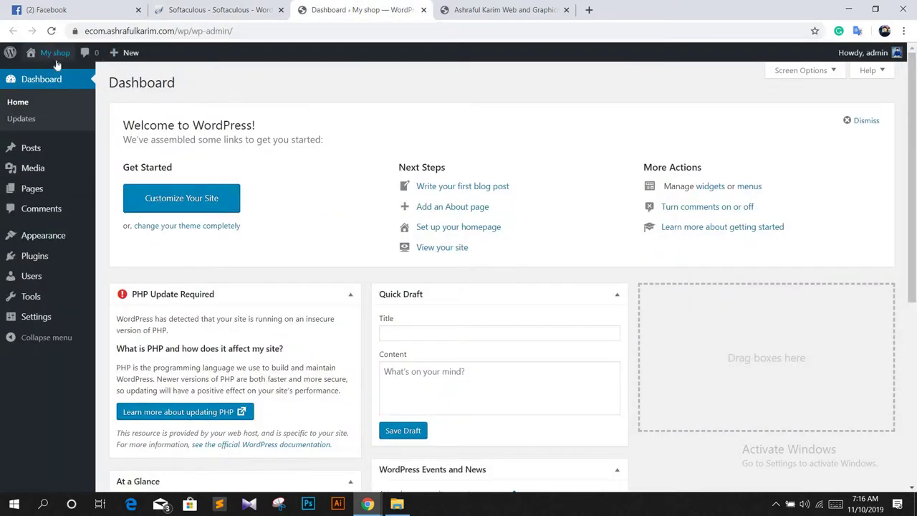
mouse_move(57, 65)
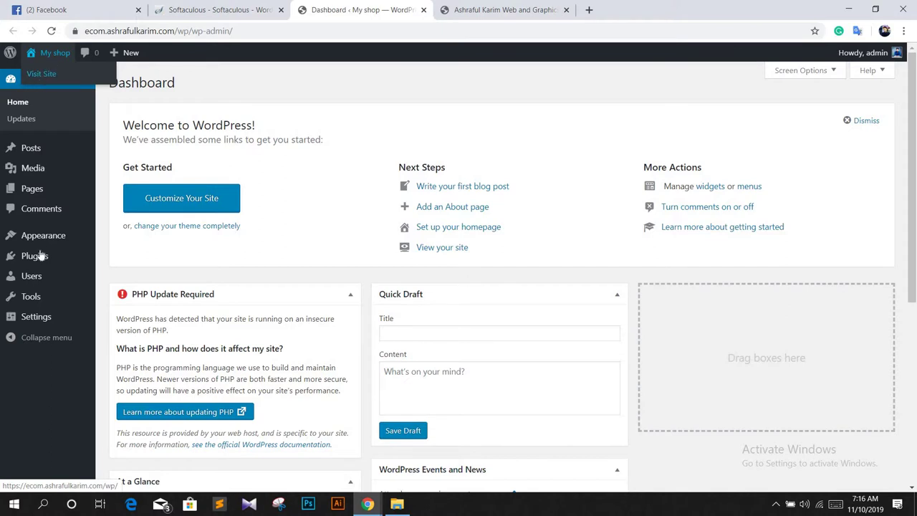
mouse_move(44, 244)
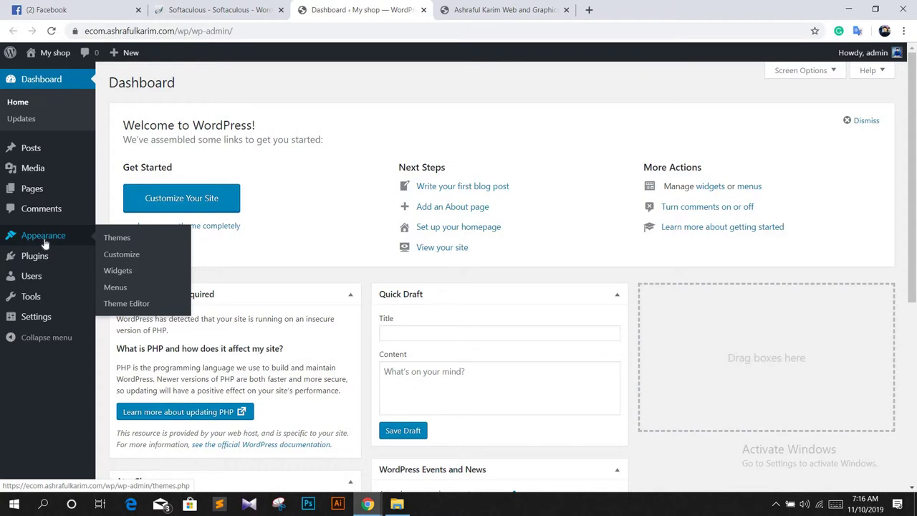
click(139, 10)
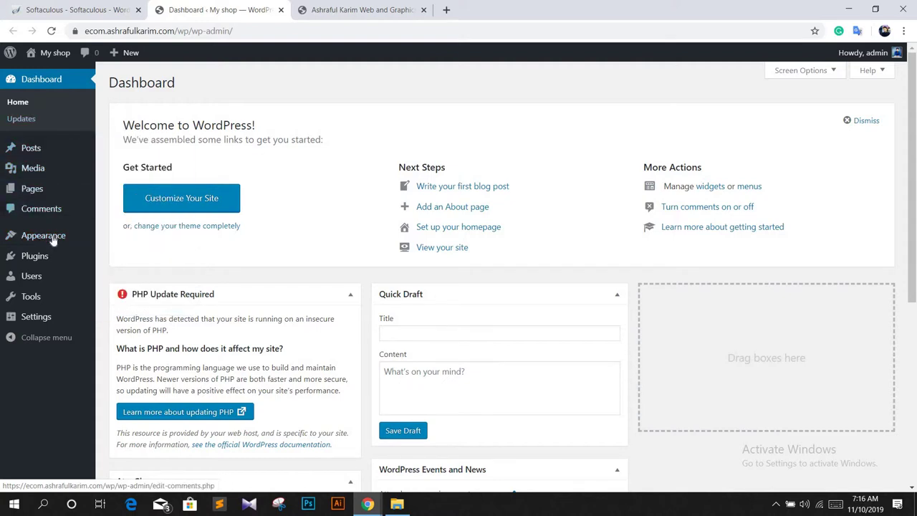
mouse_move(52, 241)
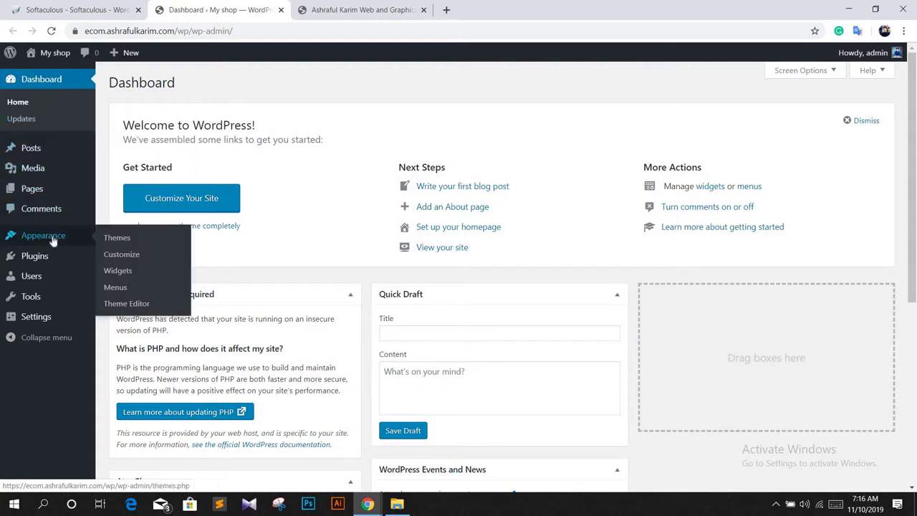
Step: Go from Appearance > Themes to the Add Themes page showing the 15 featured themes
click(117, 240)
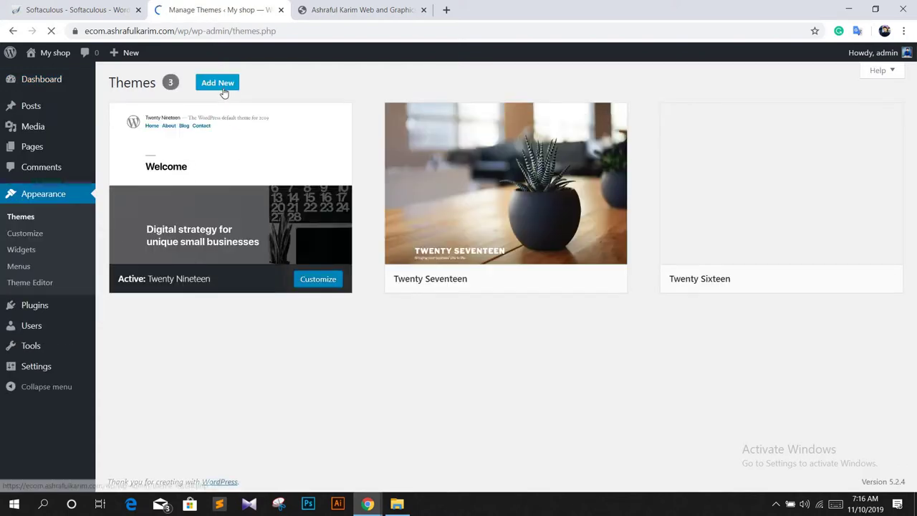
click(221, 84)
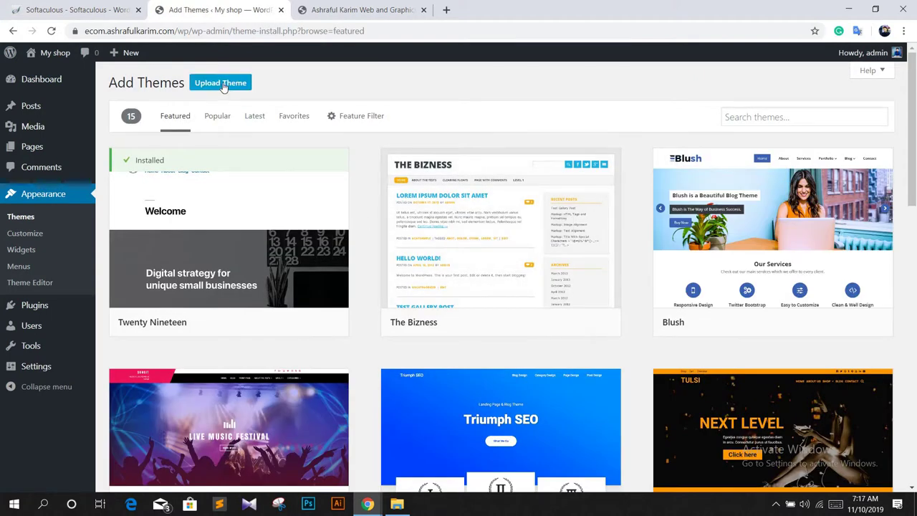
click(220, 84)
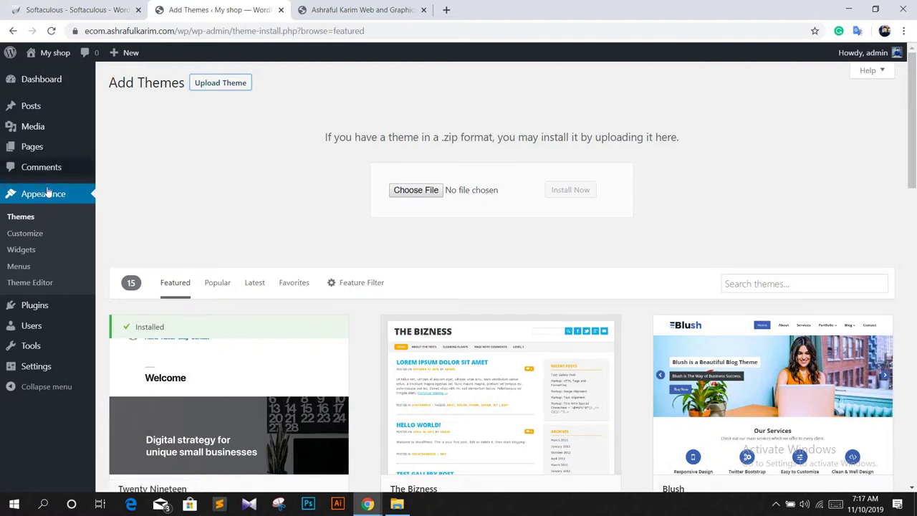
click(19, 222)
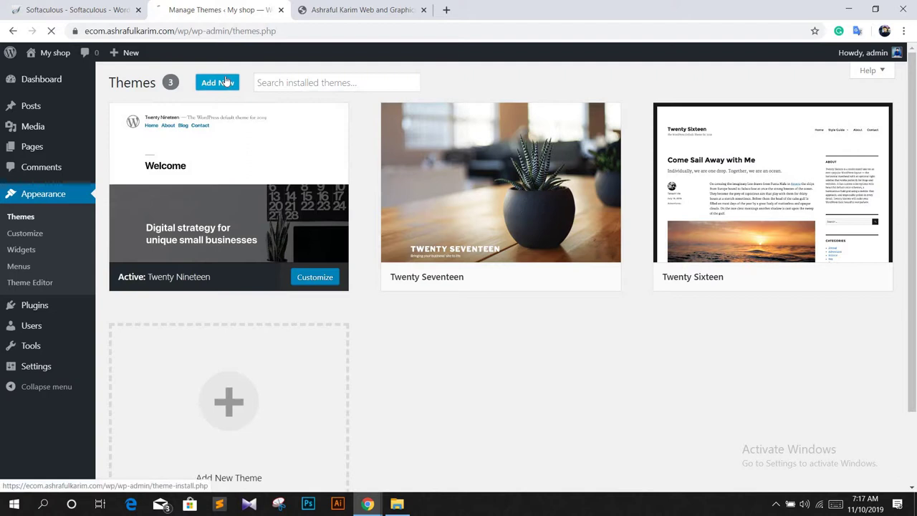
click(224, 82)
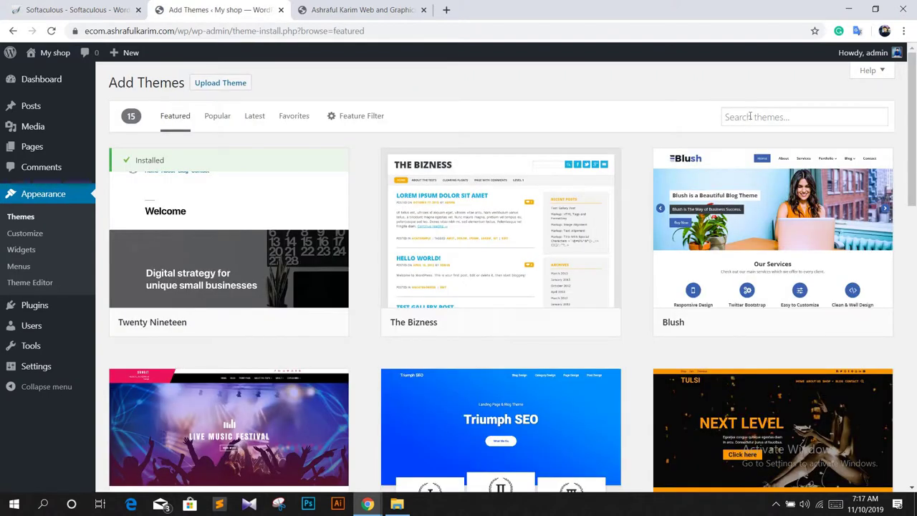
Step: Search the theme directory for Astra, then install and activate it
click(749, 117)
text(astra)
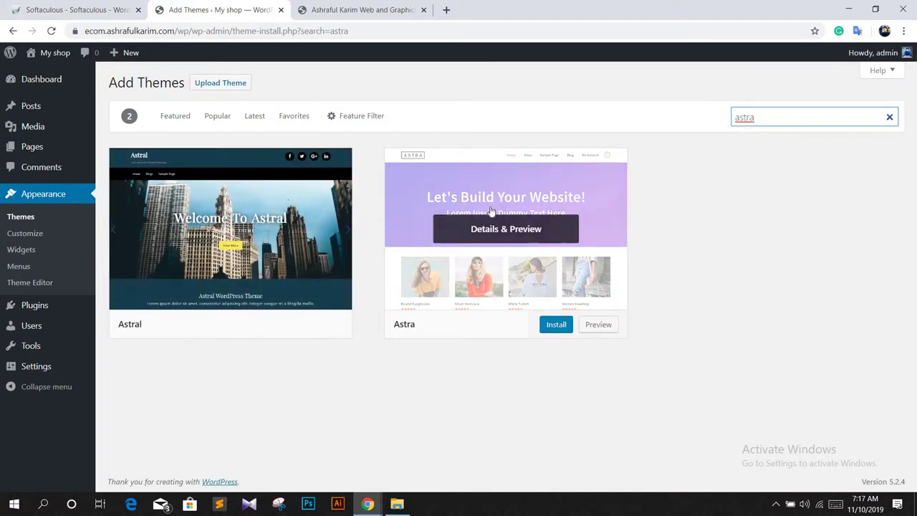
click(491, 210)
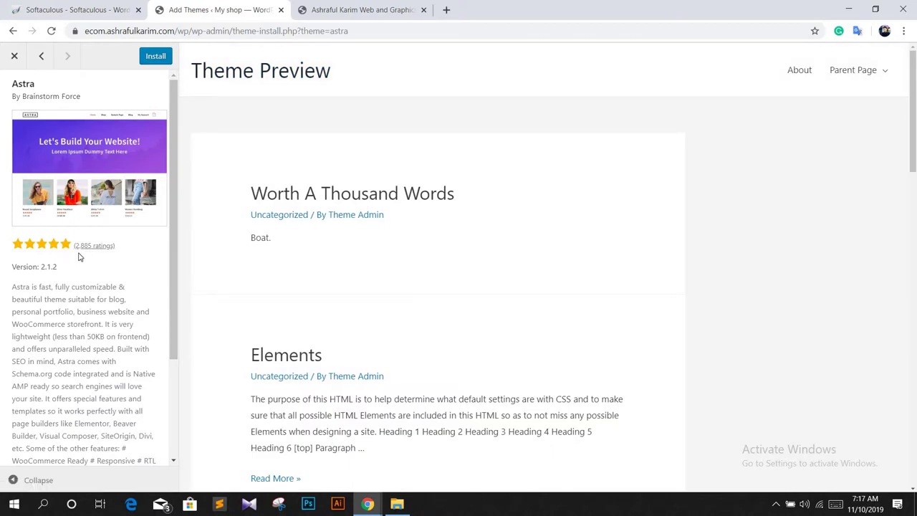
click(156, 56)
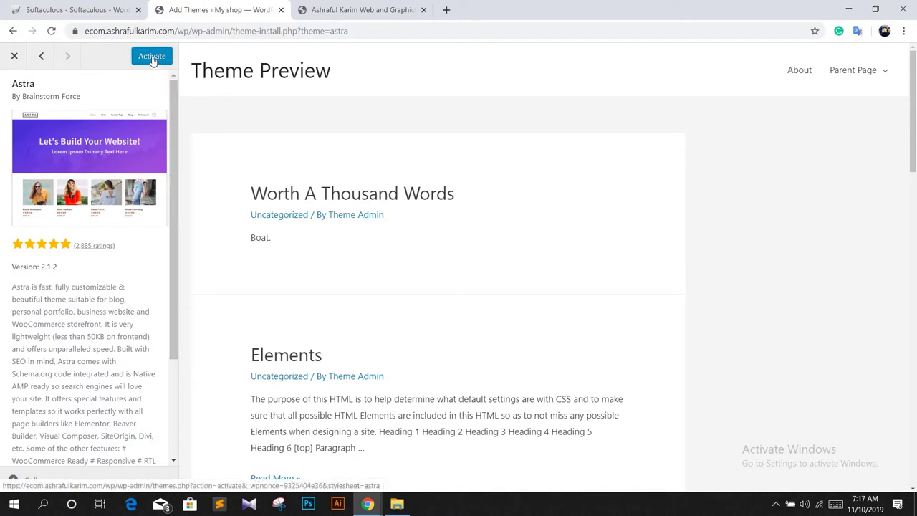
click(152, 58)
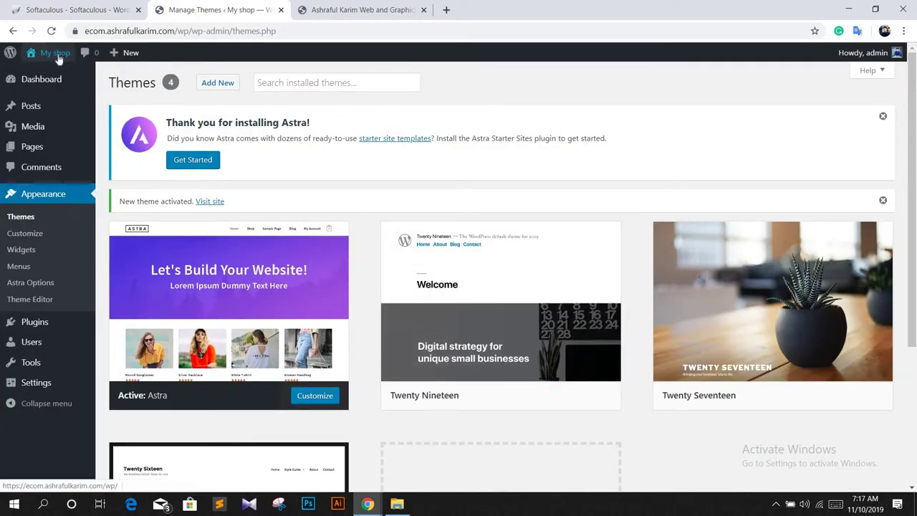
Step: View the live My shop site in a new tab, then return to Manage Themes
mouse_move(55, 53)
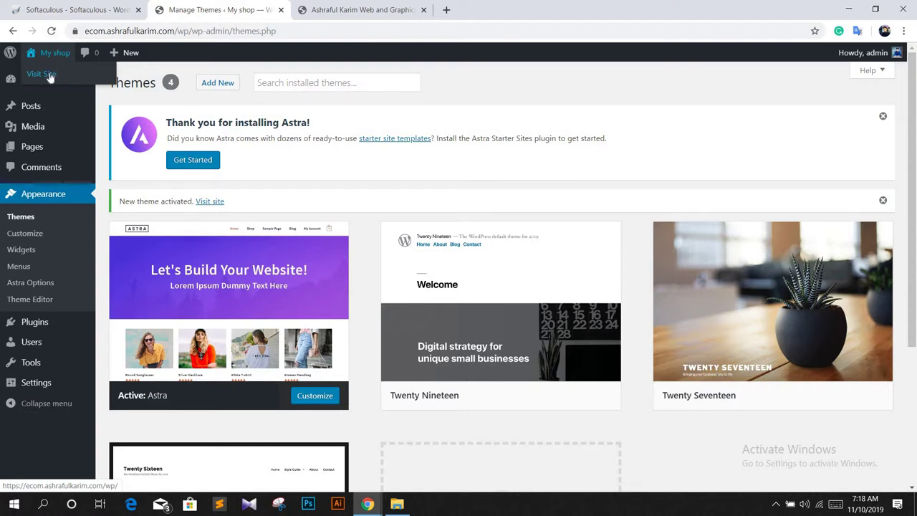
right_click(49, 72)
click(64, 80)
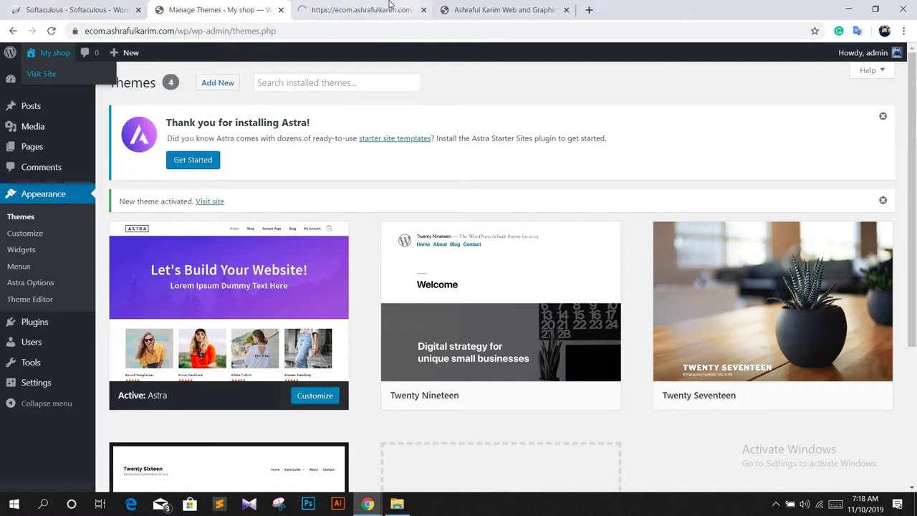
click(389, 4)
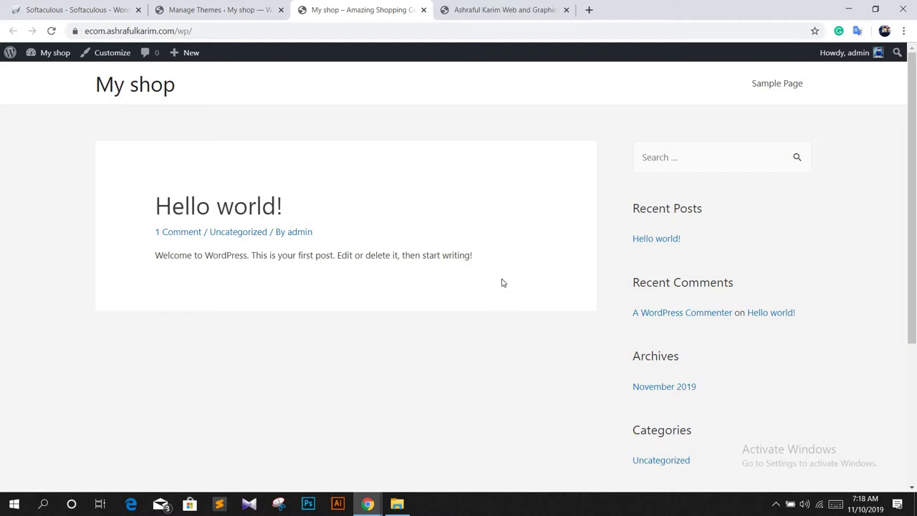
scroll(512, 285, down, 3)
scroll(530, 301, up, 3)
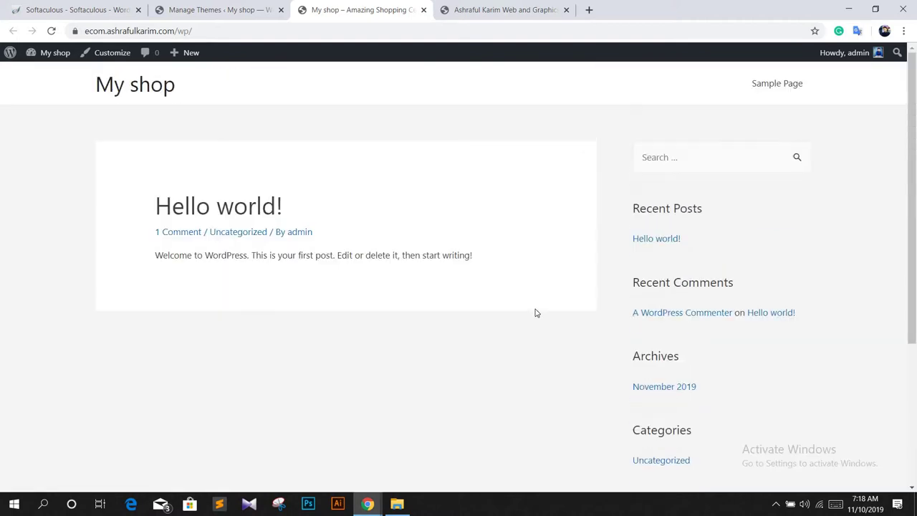
click(232, 7)
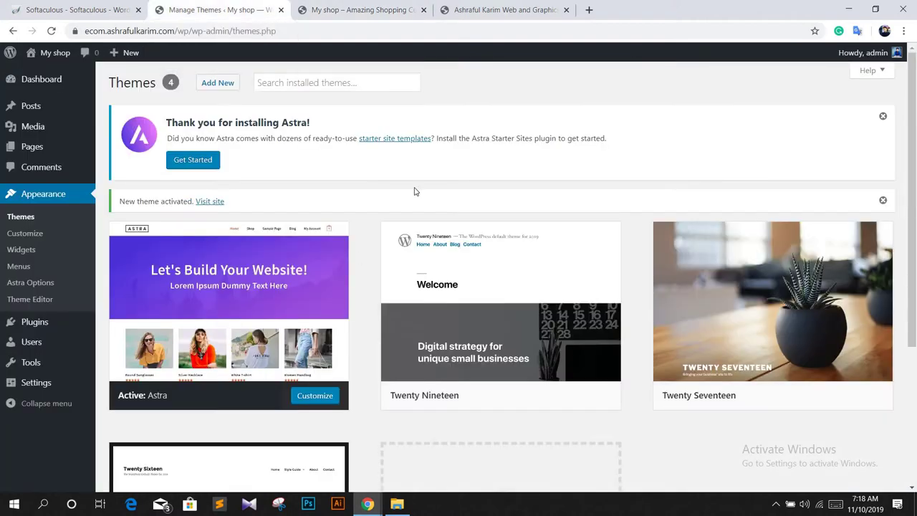
scroll(212, 219, down, 1)
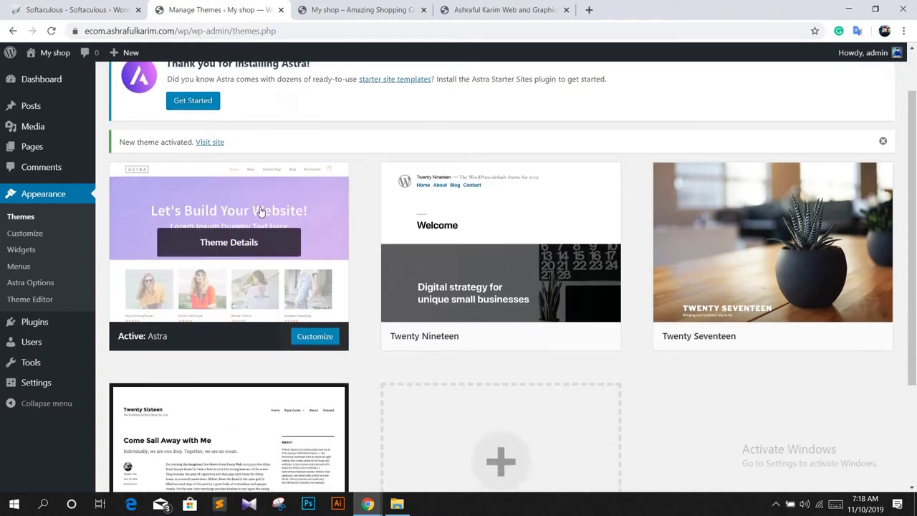
scroll(212, 217, up, 1)
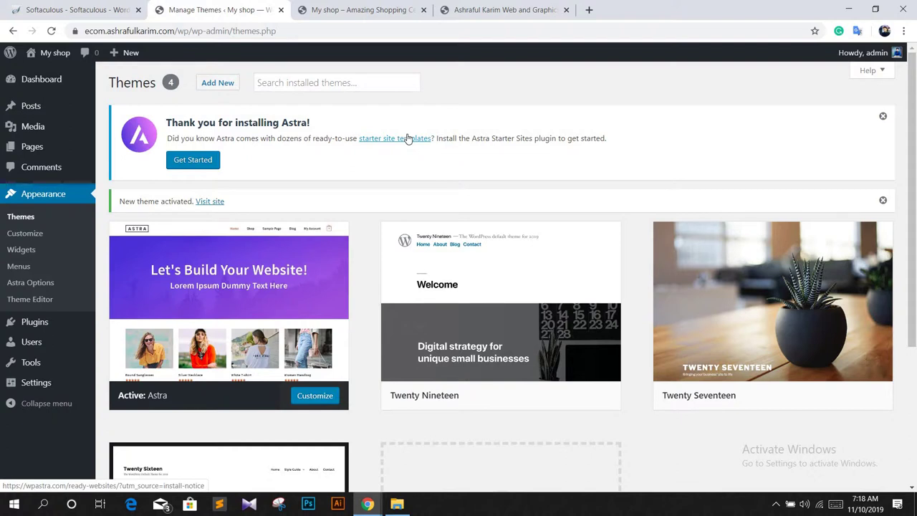
Step: Install Astra Starter Sites from the notice and choose Elementor as the page builder
click(192, 160)
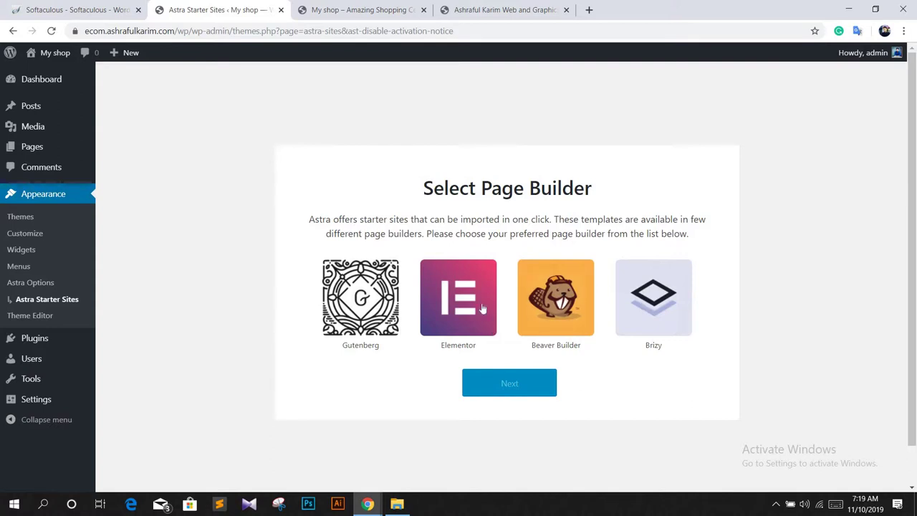
click(476, 329)
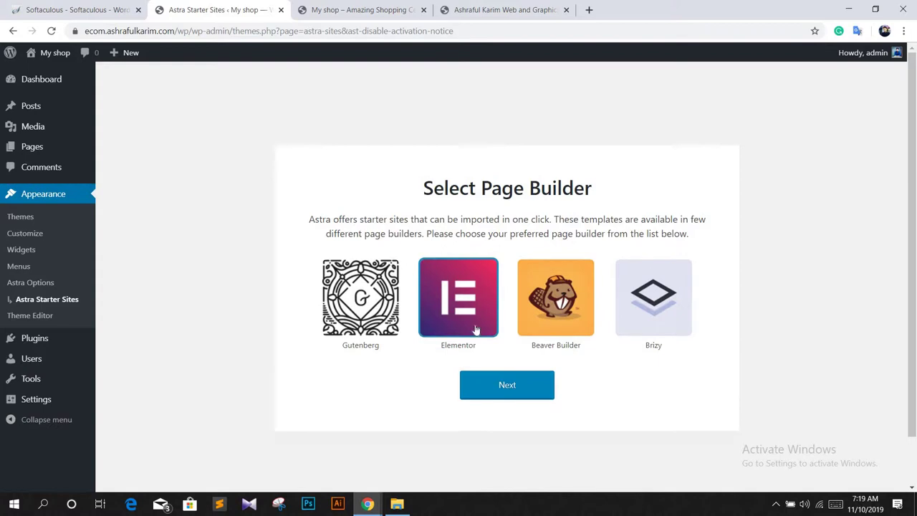
click(504, 388)
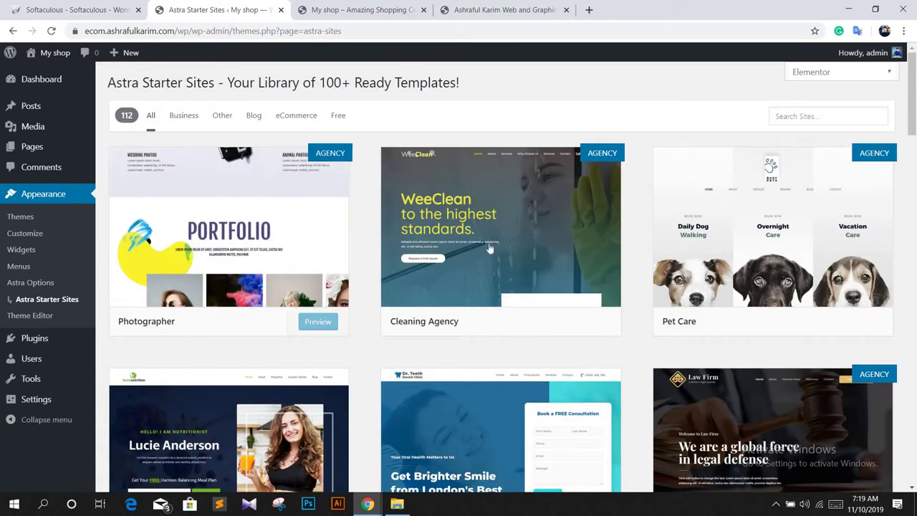
Step: Preview the Pet Care template from the 112-template starter site library
mouse_move(732, 208)
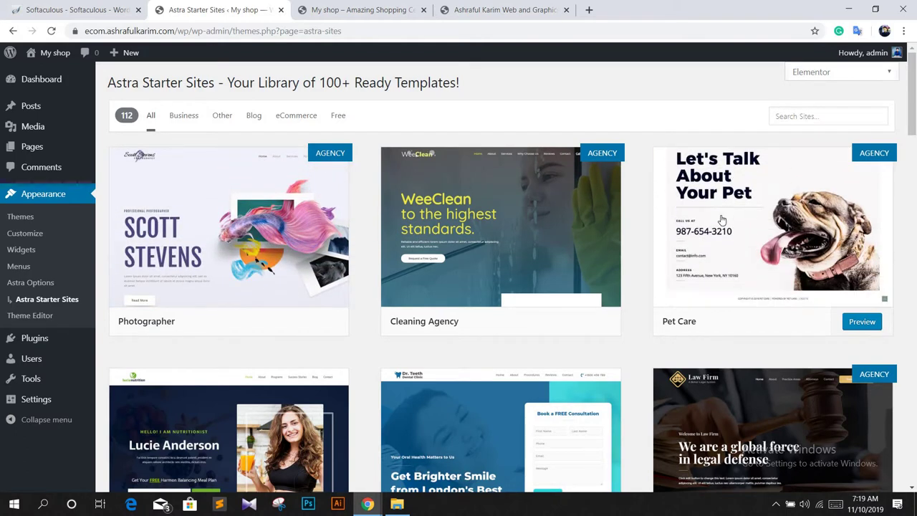
mouse_move(181, 173)
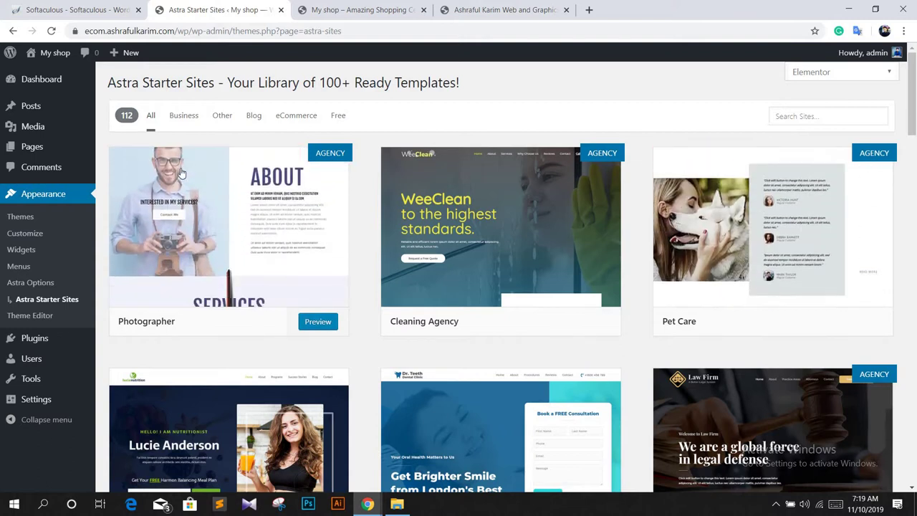
mouse_move(808, 245)
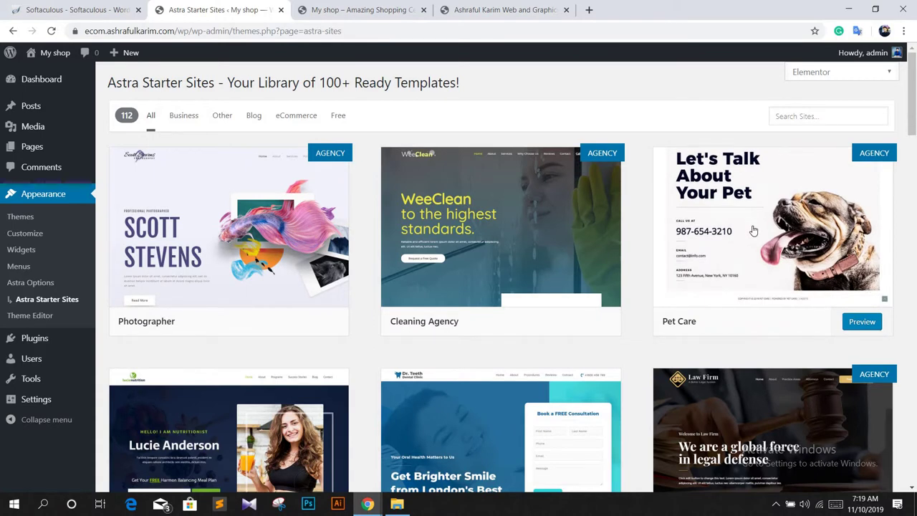
click(861, 326)
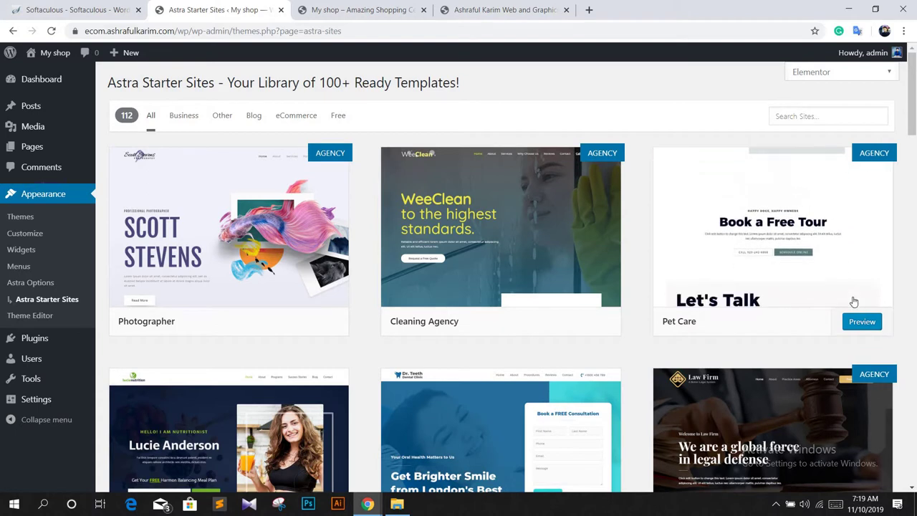
Step: Scroll through the Pet Care preview, a premium Agency Bundle demo, then close it
click(860, 326)
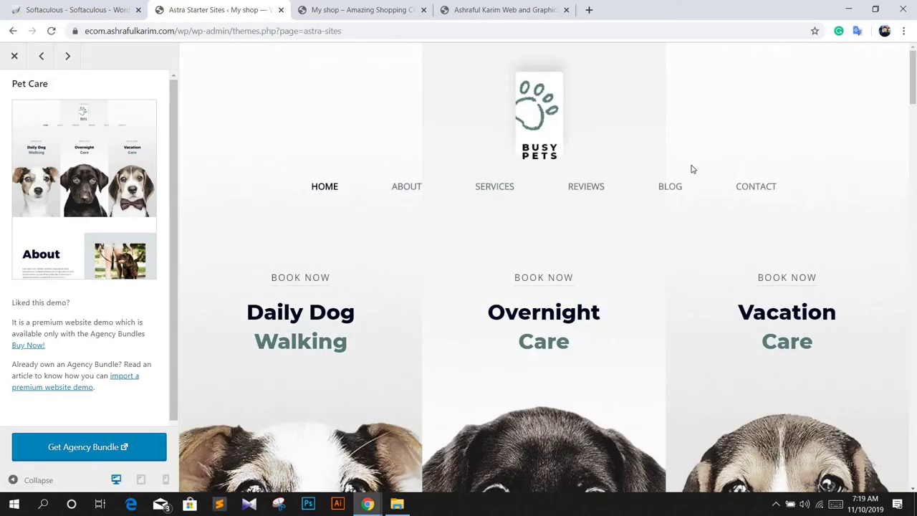
scroll(432, 190, down, 3)
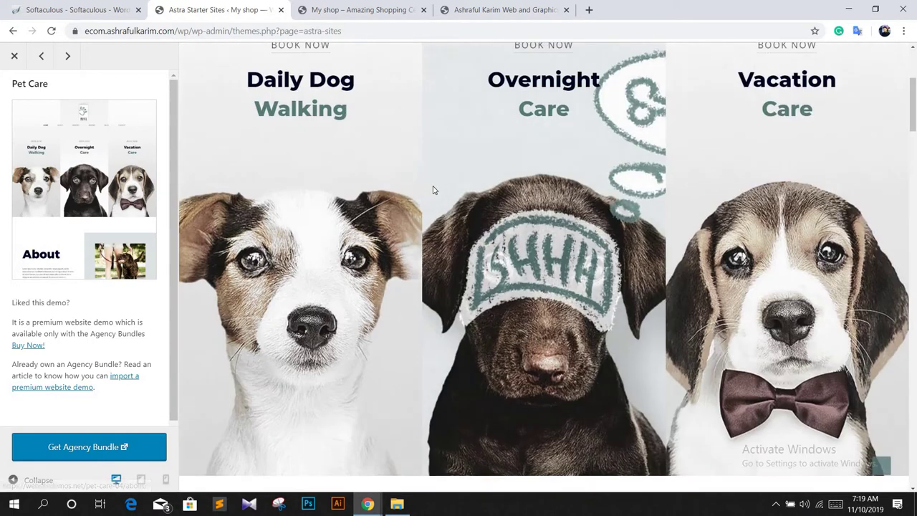
scroll(365, 218, down, 7)
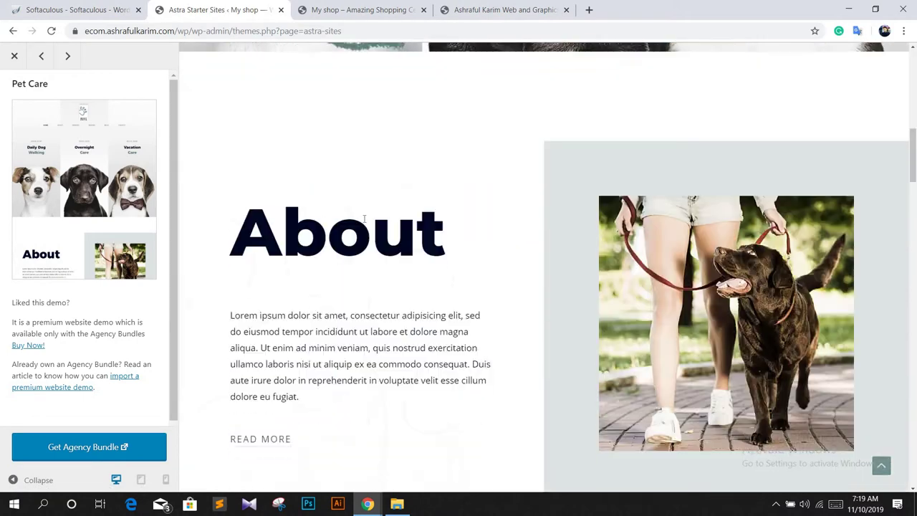
scroll(401, 211, down, 12)
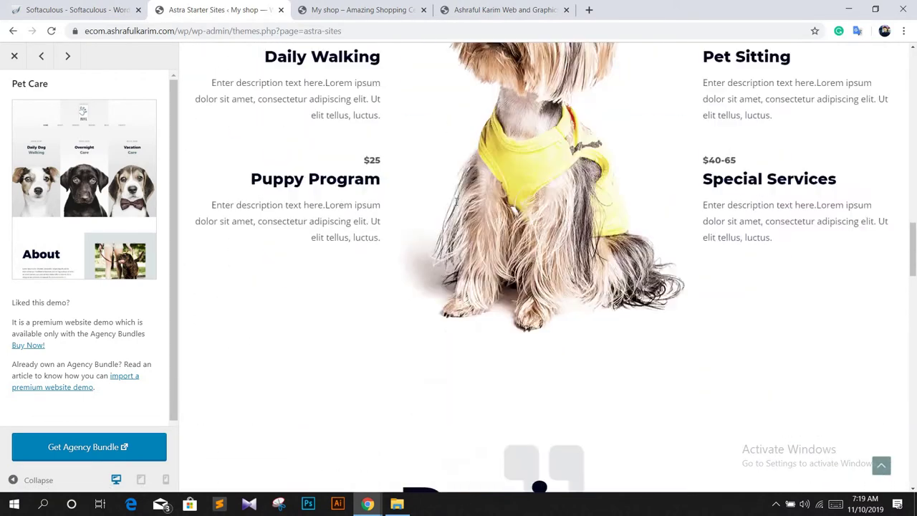
scroll(456, 202, down, 6)
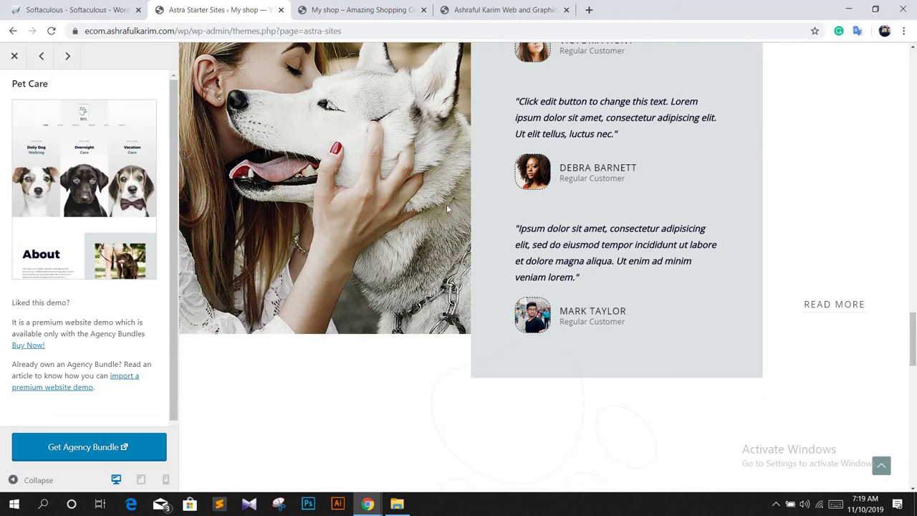
scroll(446, 204, down, 4)
scroll(447, 209, down, 10)
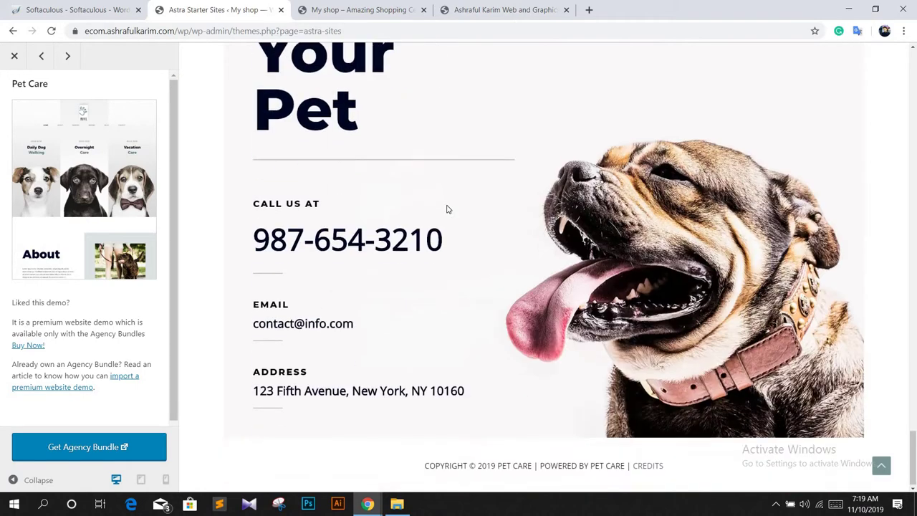
scroll(447, 208, up, 20)
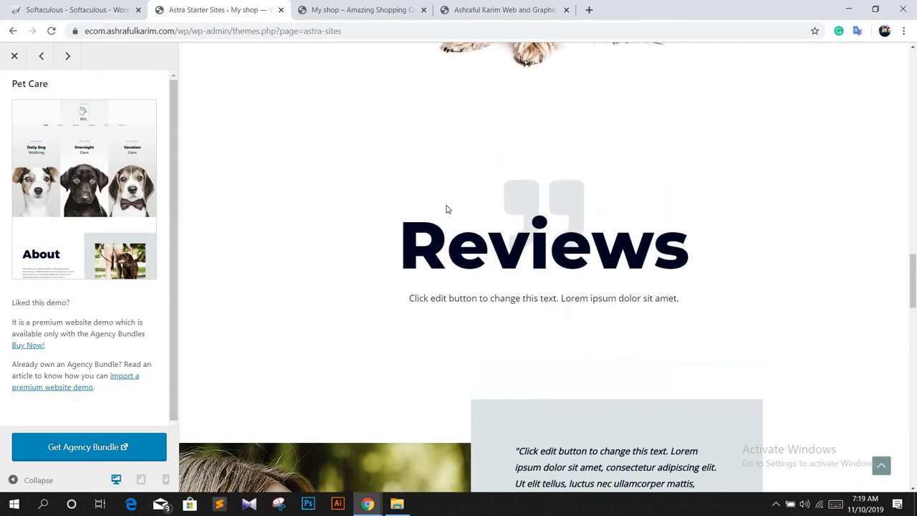
scroll(447, 209, up, 8)
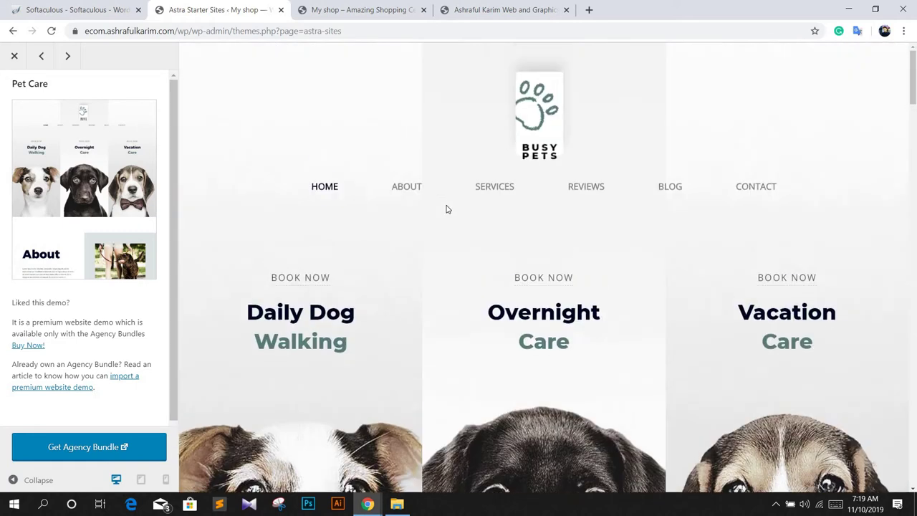
click(14, 57)
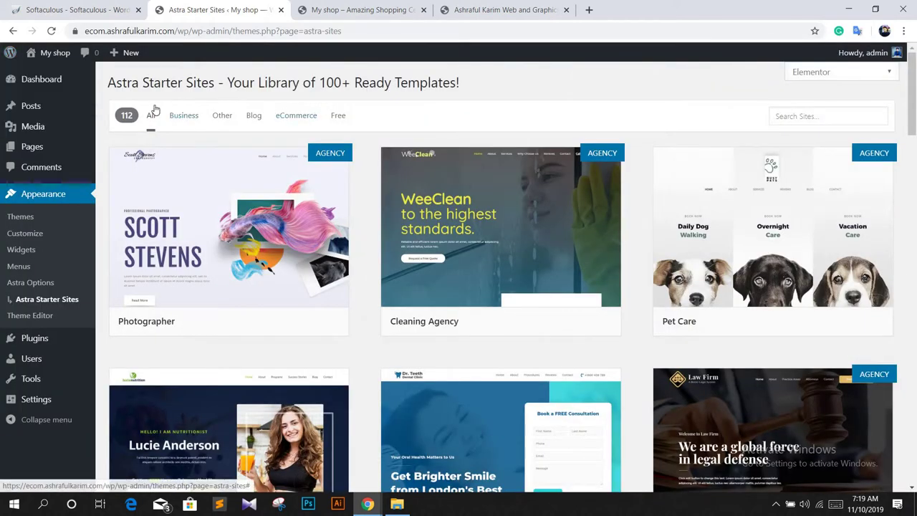
Step: Filter the starter site library to Business templates and browse the grid
click(183, 121)
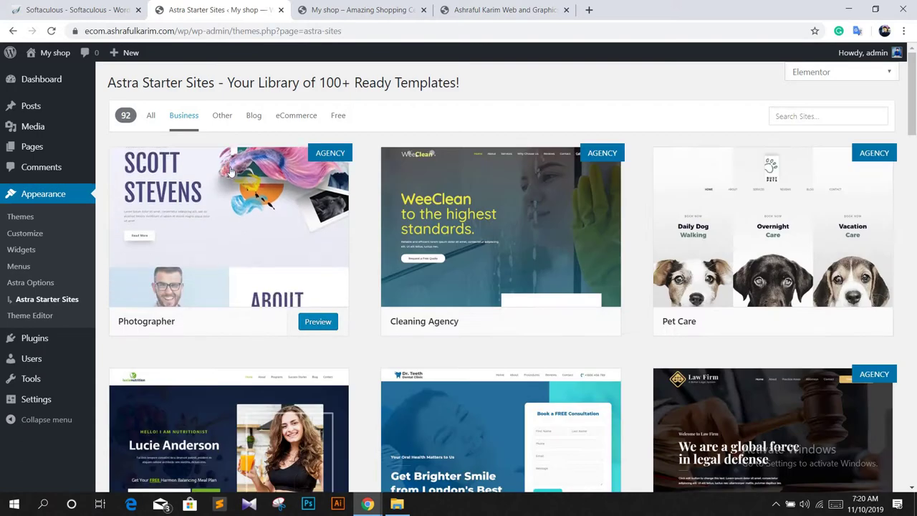
scroll(443, 263, down, 5)
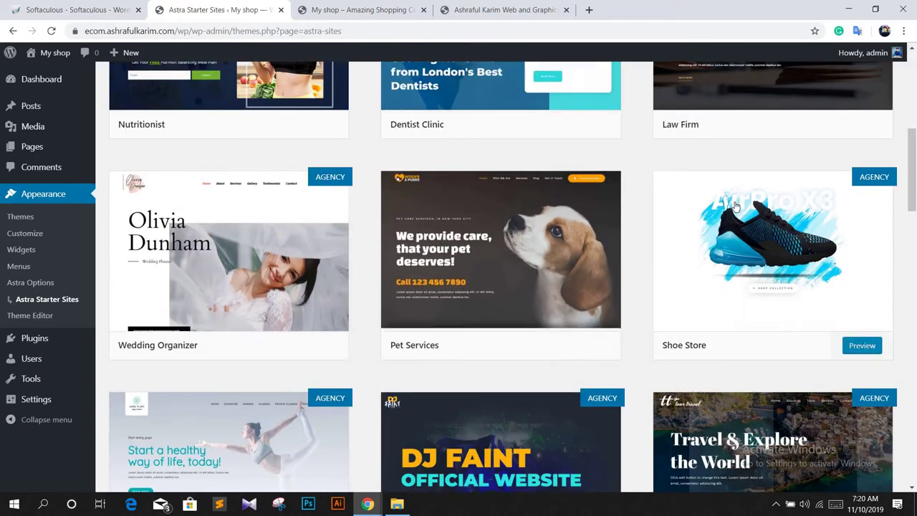
scroll(459, 260, down, 5)
scroll(462, 260, down, 4)
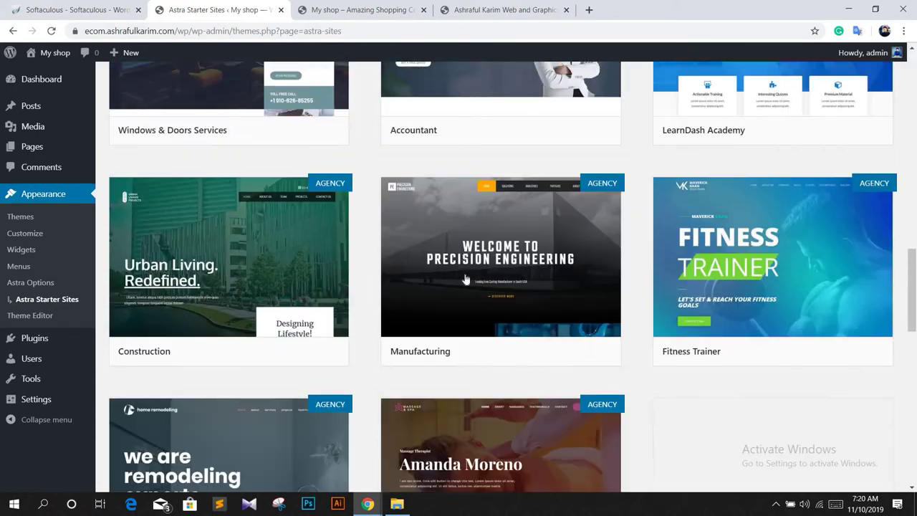
scroll(444, 244, up, 12)
scroll(229, 110, up, 3)
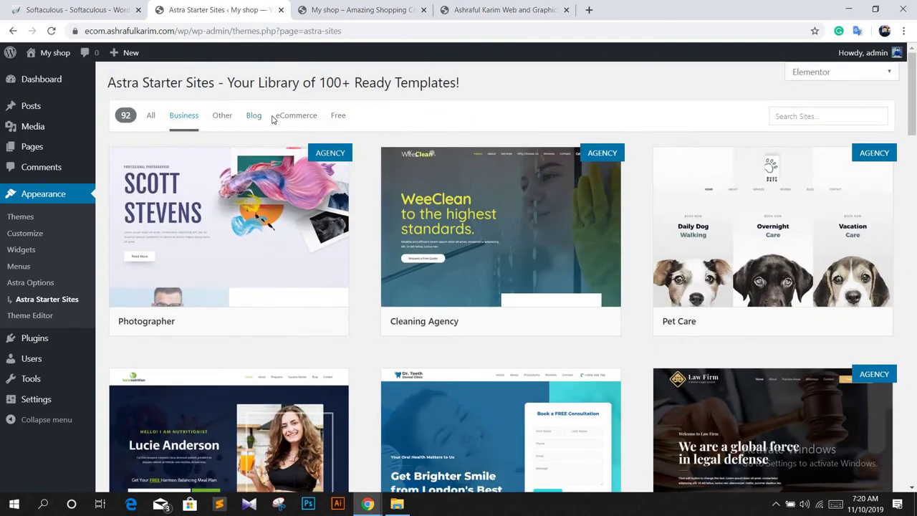
Step: Switch to the 12 eCommerce templates and preview the Shoe Store demo
click(298, 121)
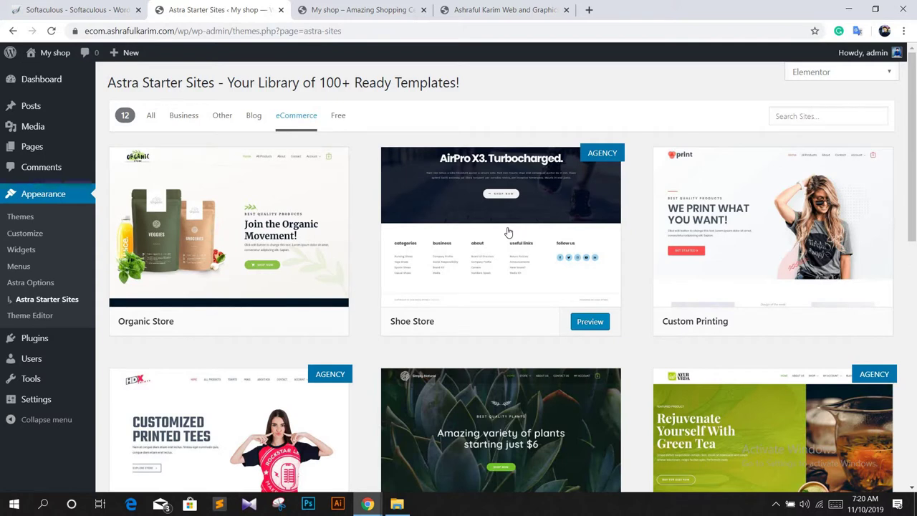
scroll(509, 233, down, 2)
scroll(509, 233, down, 7)
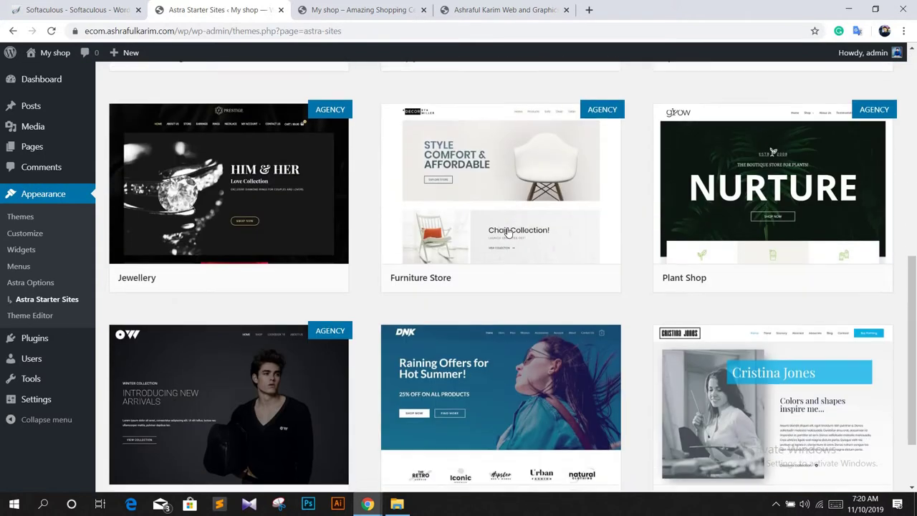
scroll(591, 337, down, 3)
scroll(592, 337, up, 12)
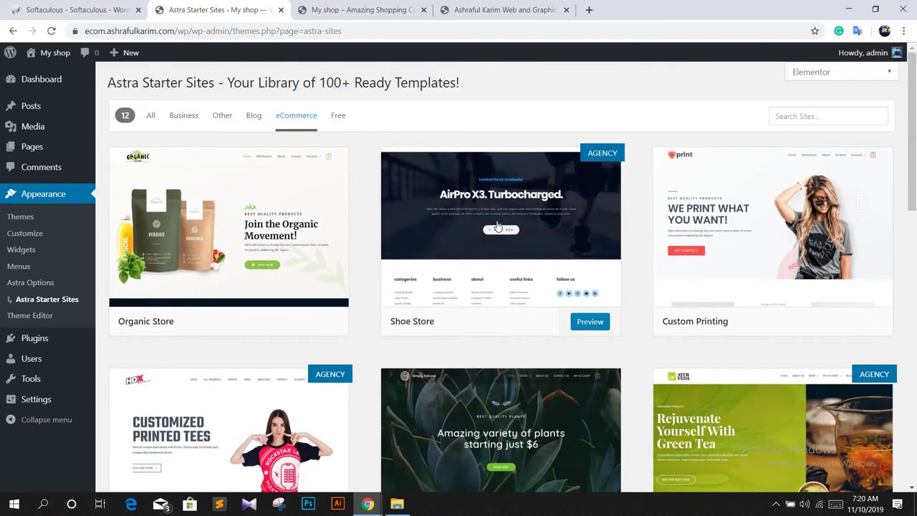
click(590, 321)
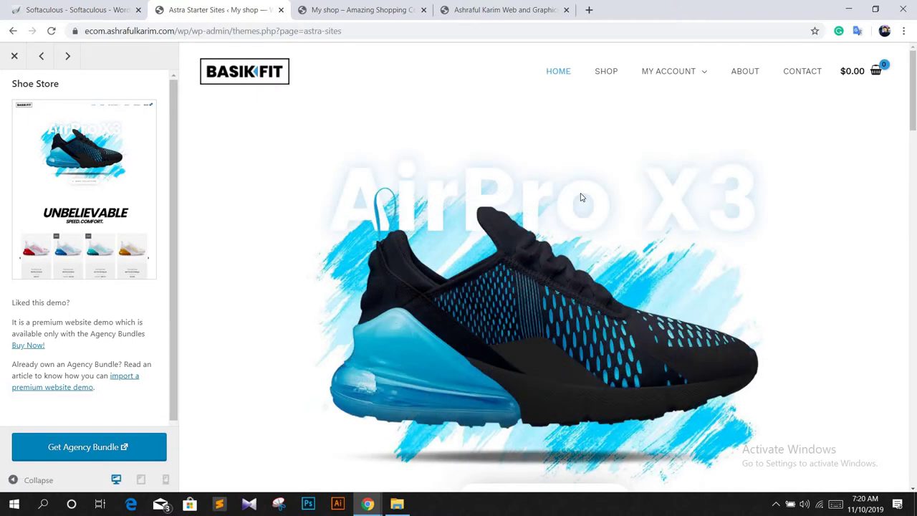
scroll(581, 199, down, 1)
scroll(471, 239, down, 3)
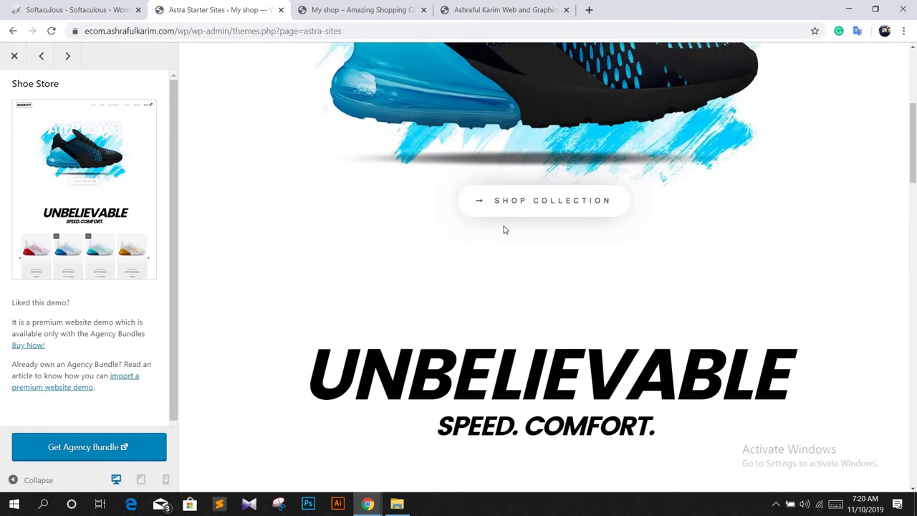
scroll(503, 229, down, 4)
scroll(504, 229, down, 15)
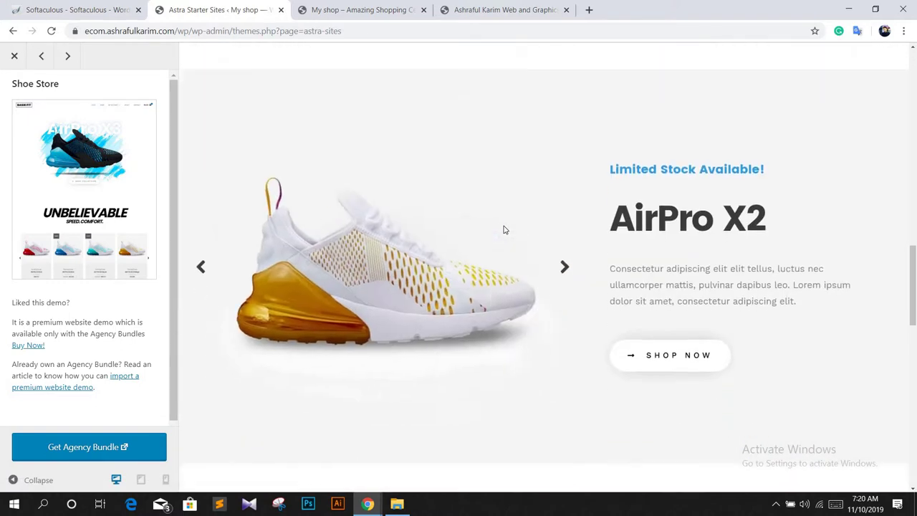
scroll(503, 232, down, 2)
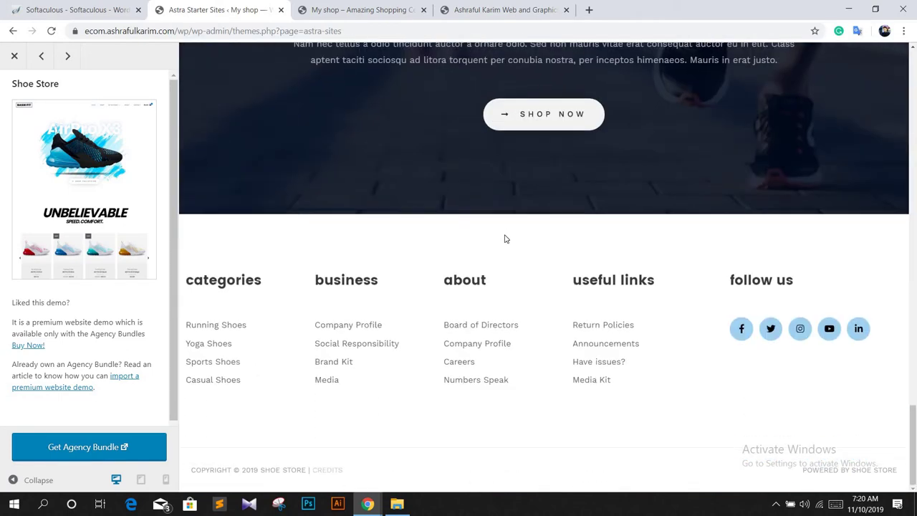
scroll(506, 236, up, 10)
scroll(506, 242, up, 8)
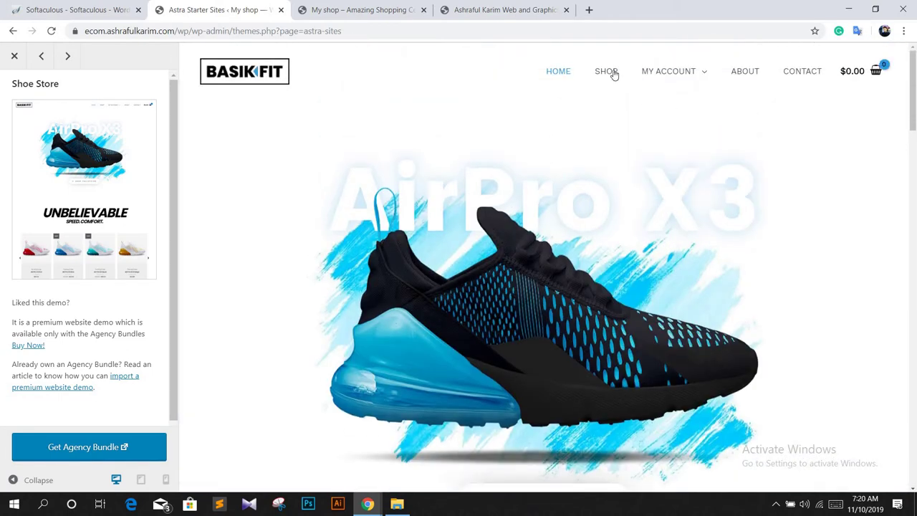
click(613, 74)
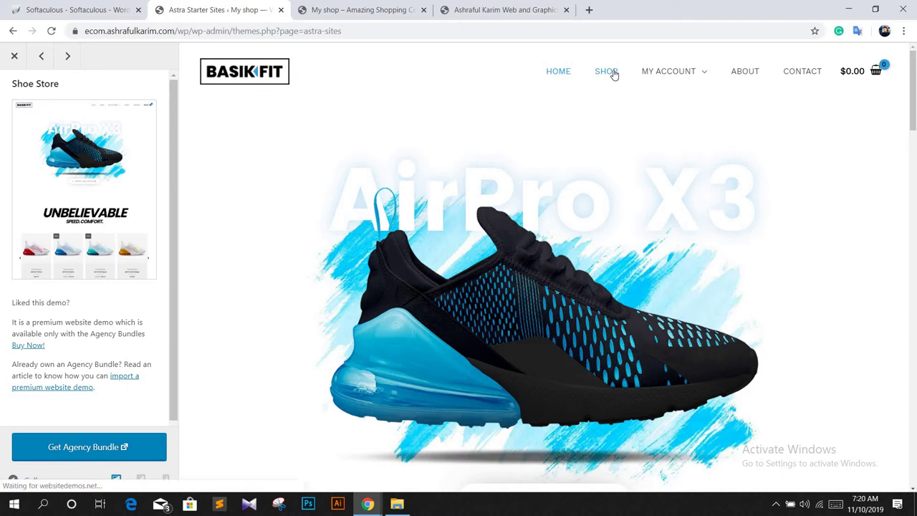
scroll(442, 249, down, 2)
scroll(444, 248, down, 6)
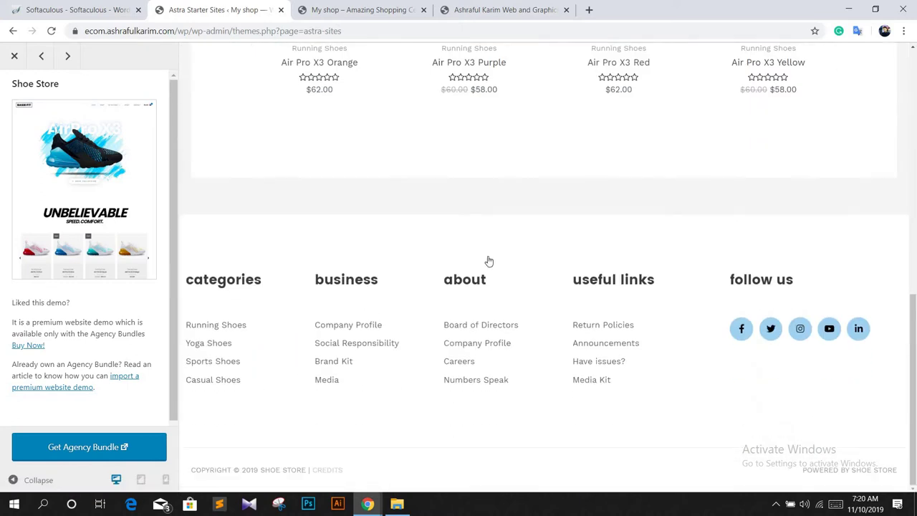
scroll(487, 260, up, 7)
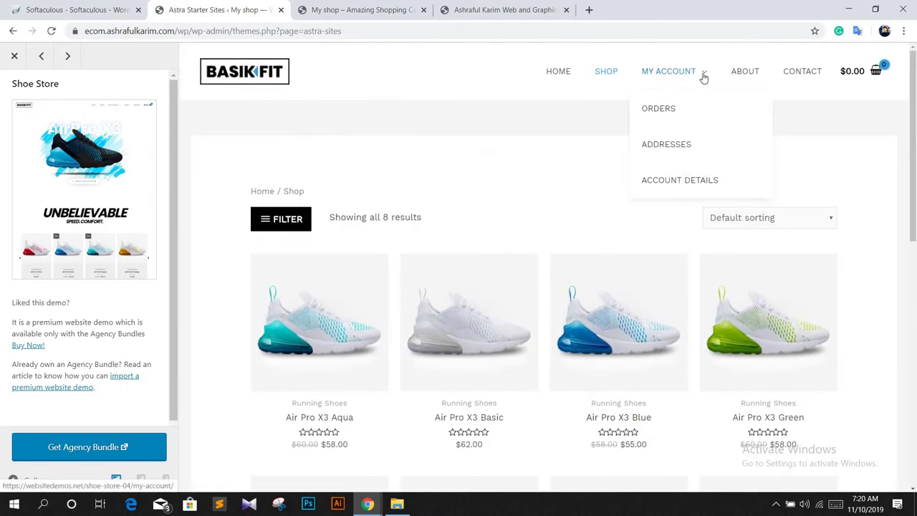
click(744, 73)
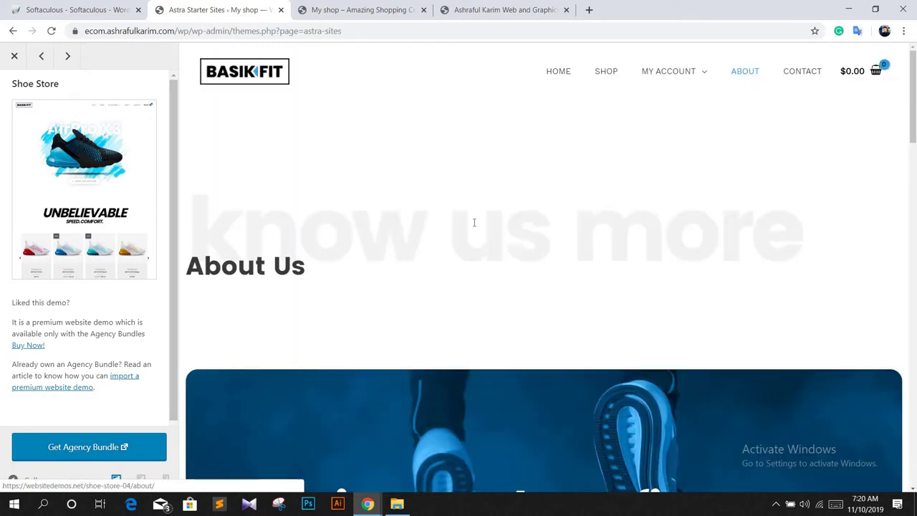
scroll(473, 223, down, 8)
scroll(473, 228, down, 10)
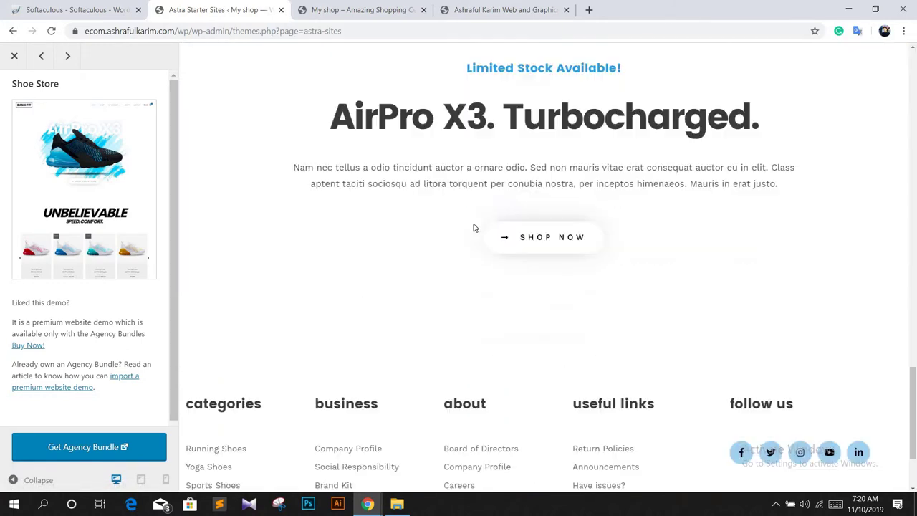
click(14, 56)
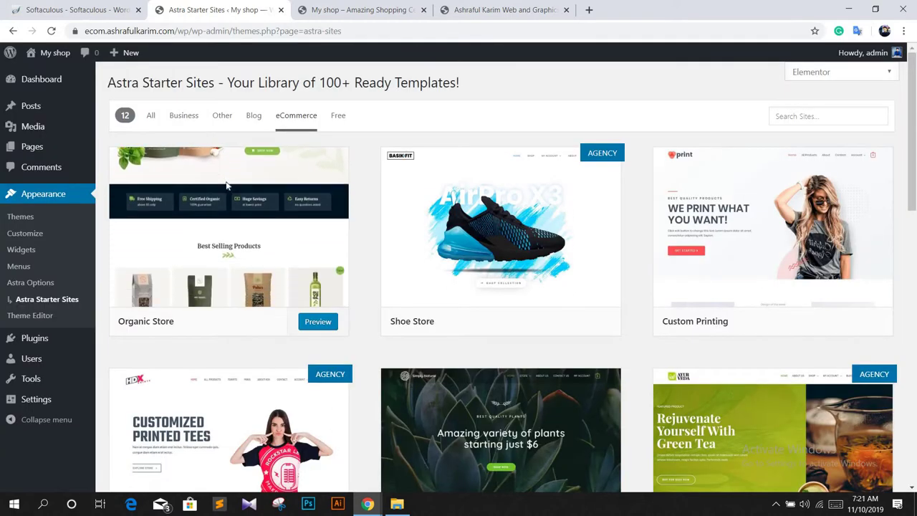
Step: Open the free Organic Store starter site preview and scroll through the demo
click(201, 226)
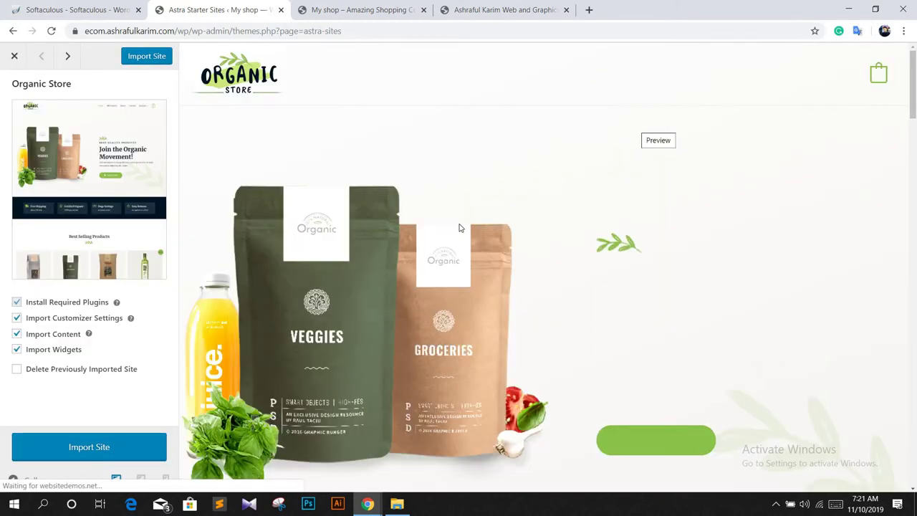
scroll(462, 222, down, 6)
scroll(469, 207, down, 3)
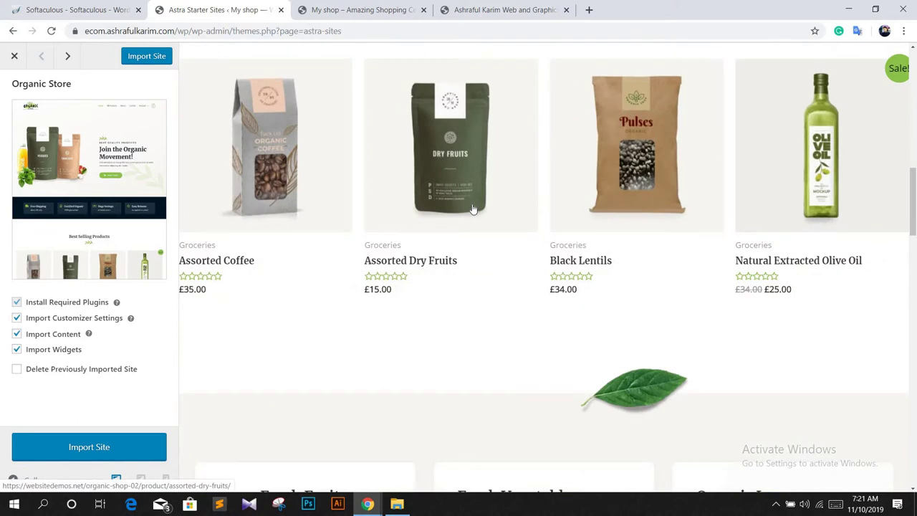
scroll(473, 209, up, 10)
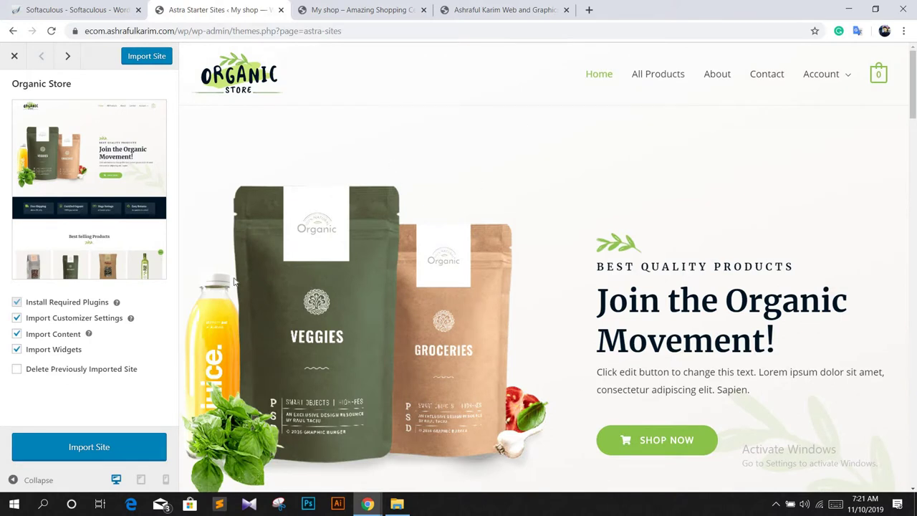
Step: Begin importing Organic Store via Import Site, starting with the Astra Widgets plugin
click(147, 57)
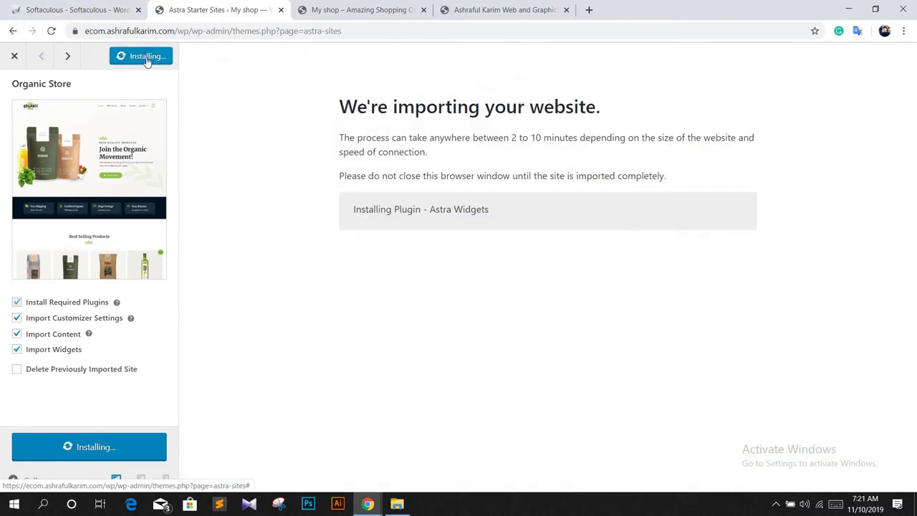